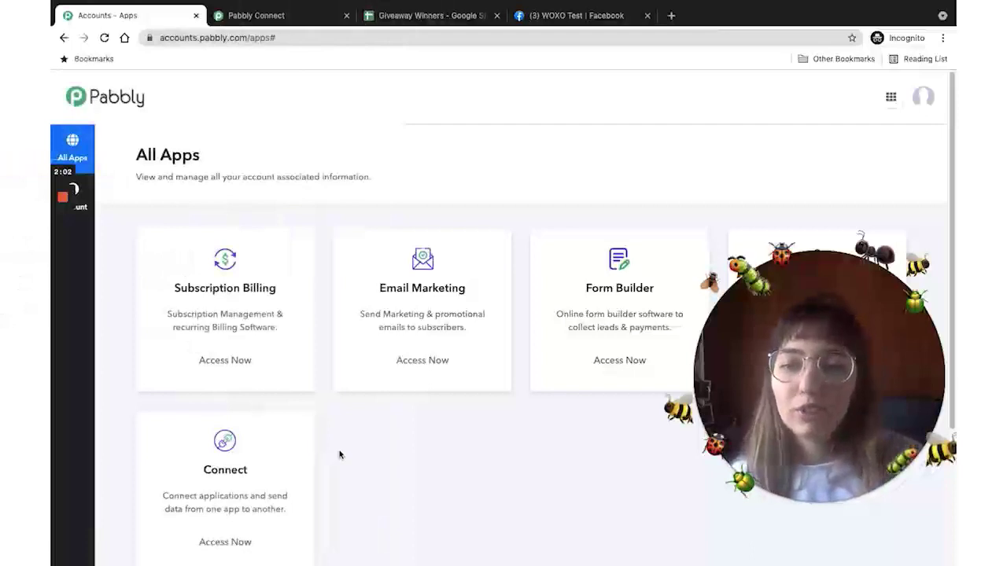
Go from the Pabbly apps overview to the Giveaway Video workflow and examine its Google Sheets New Spreadsheet Row trigger.
scroll(263, 449, down, 3)
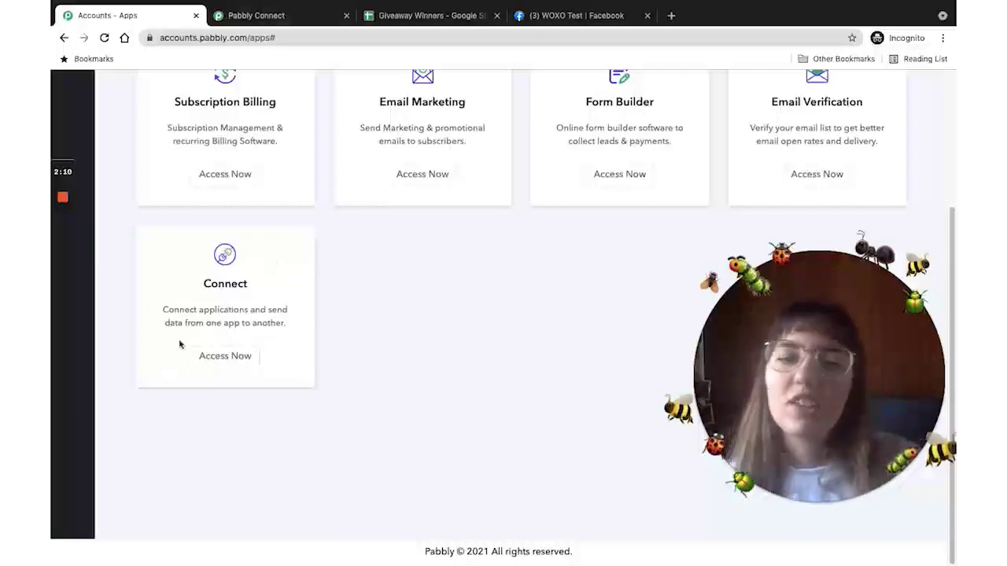
click(275, 19)
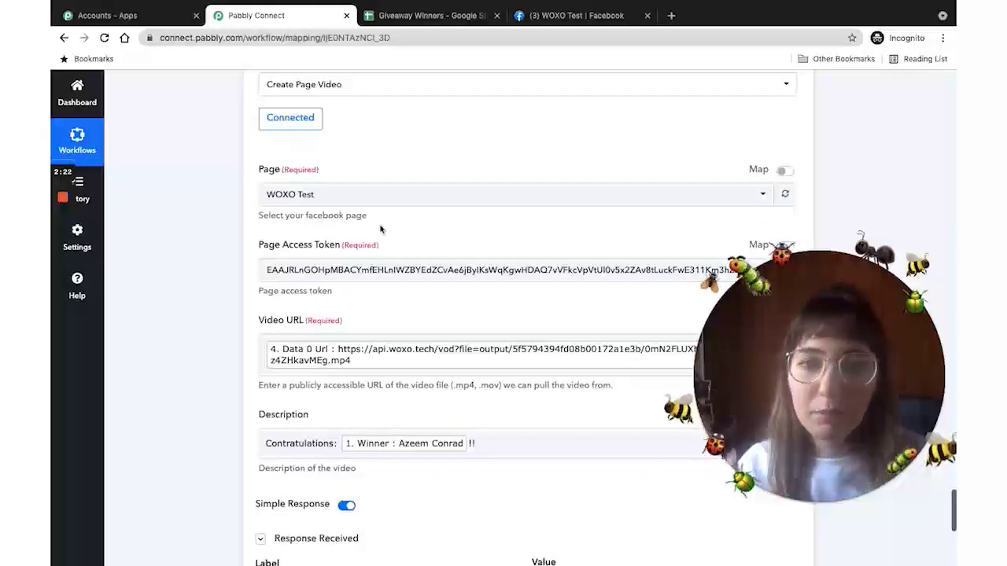
scroll(380, 229, up, 20)
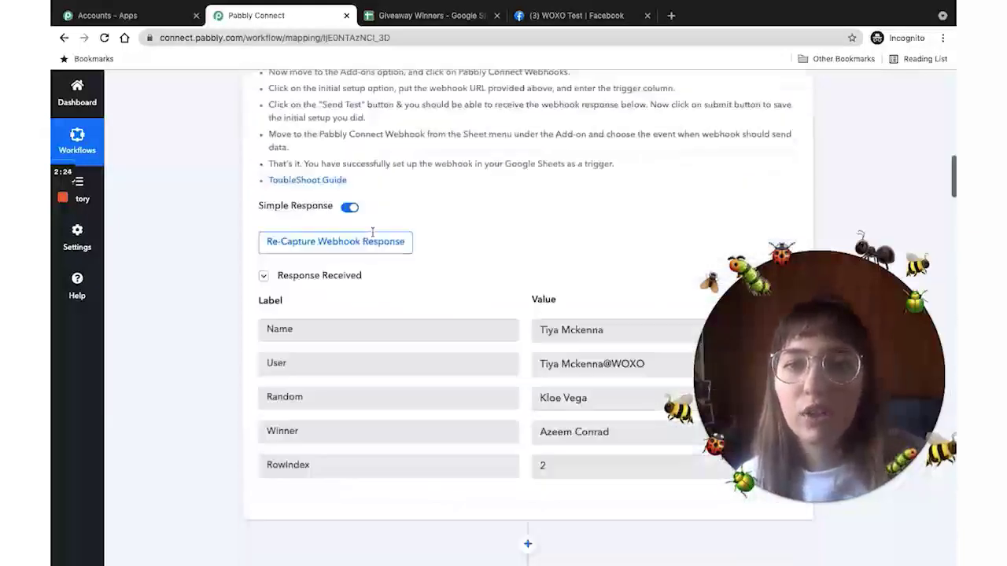
scroll(372, 232, up, 6)
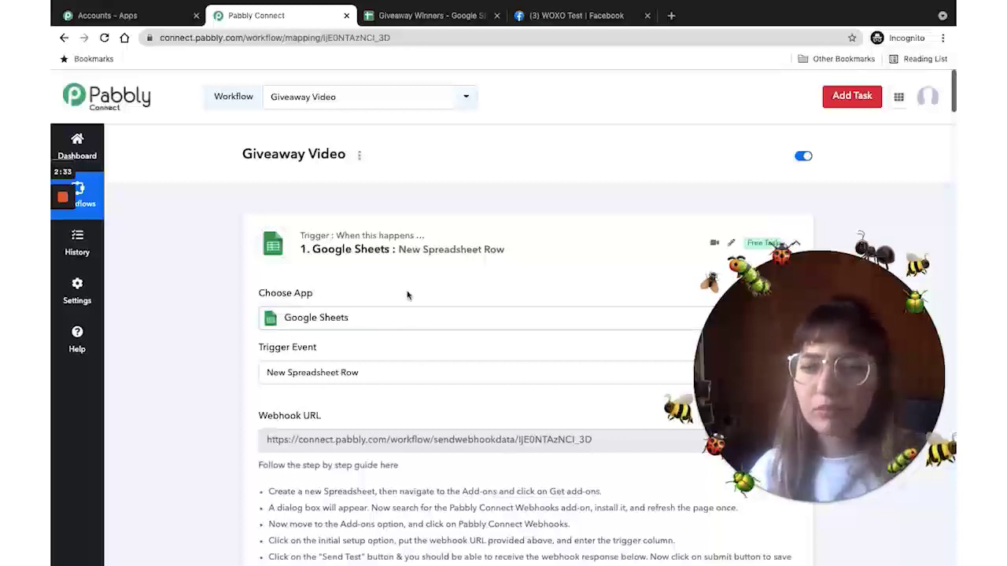
scroll(362, 360, down, 3)
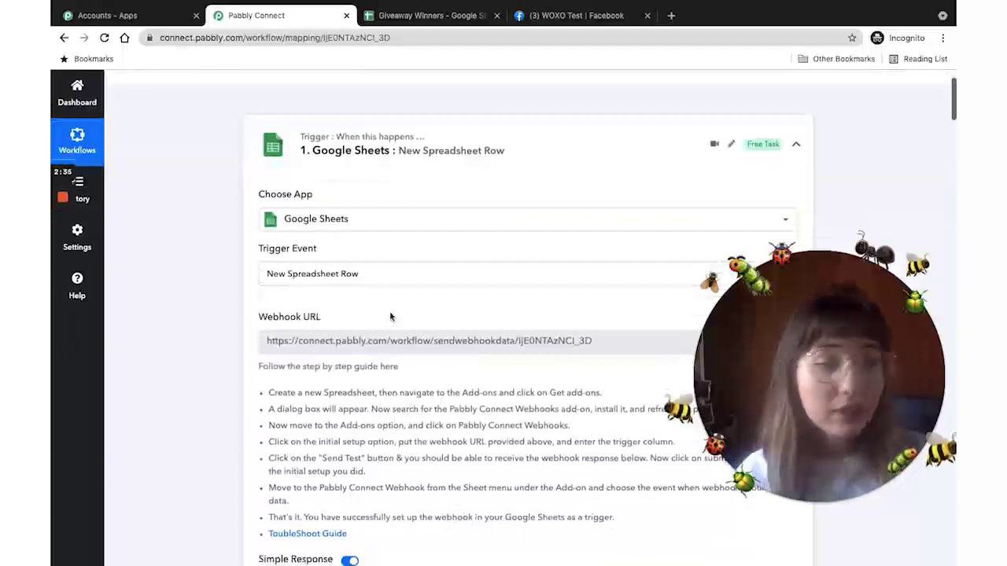
scroll(390, 315, up, 3)
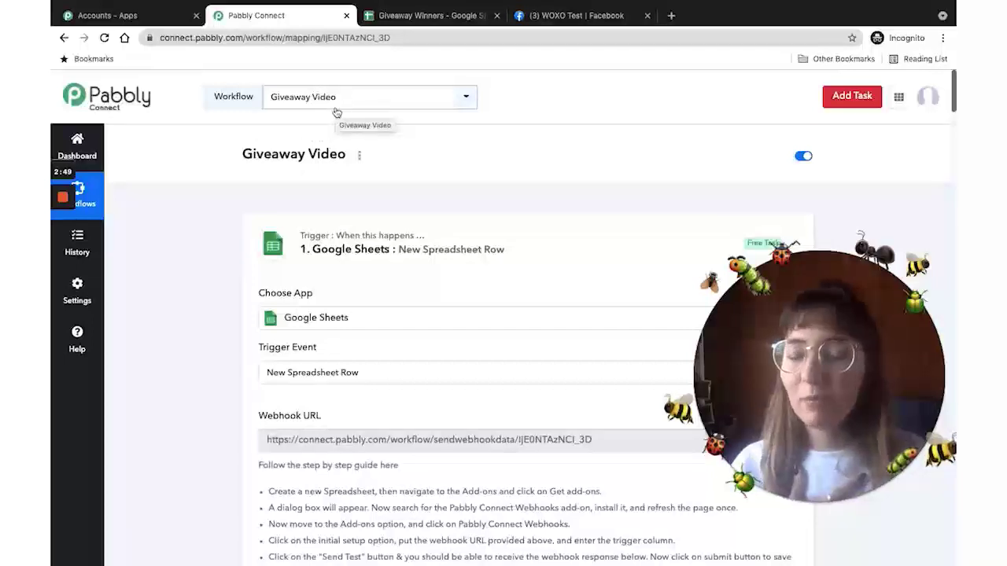
Switch to the Giveaway Winners spreadsheet and inspect the formula under Random and the entry under Winner in row 2.
click(435, 17)
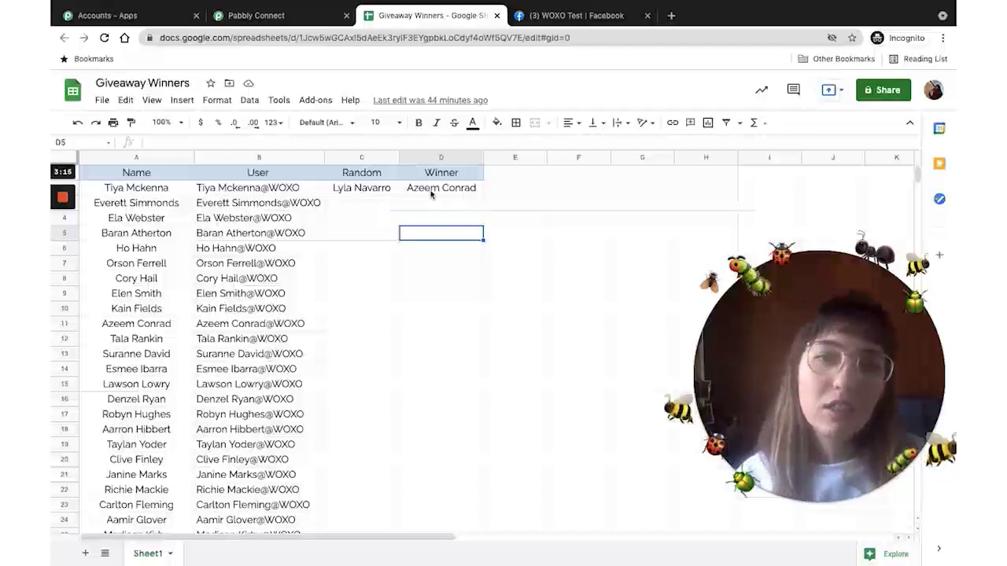
key(Up)
key(Up)
key(Up)
click(362, 192)
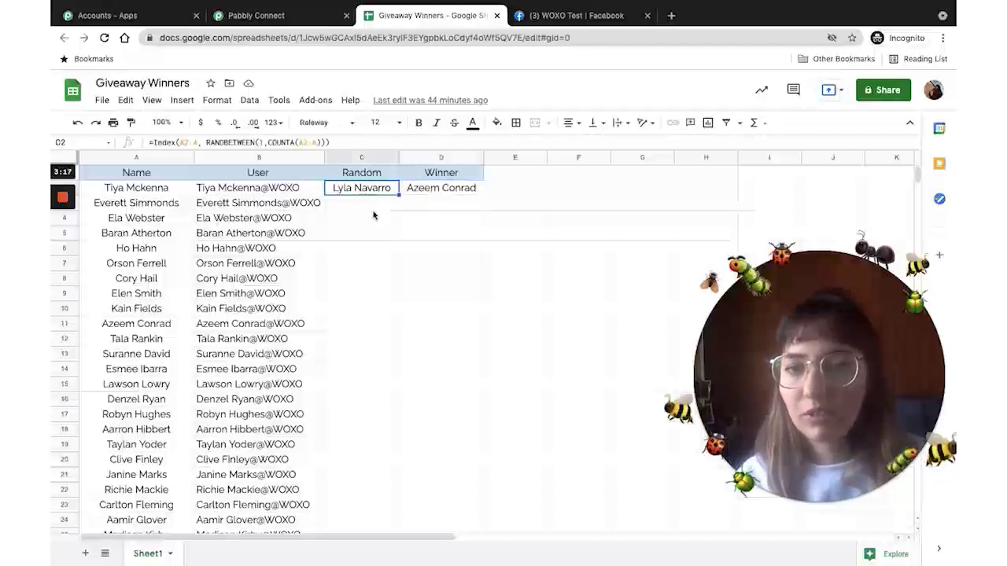
click(437, 193)
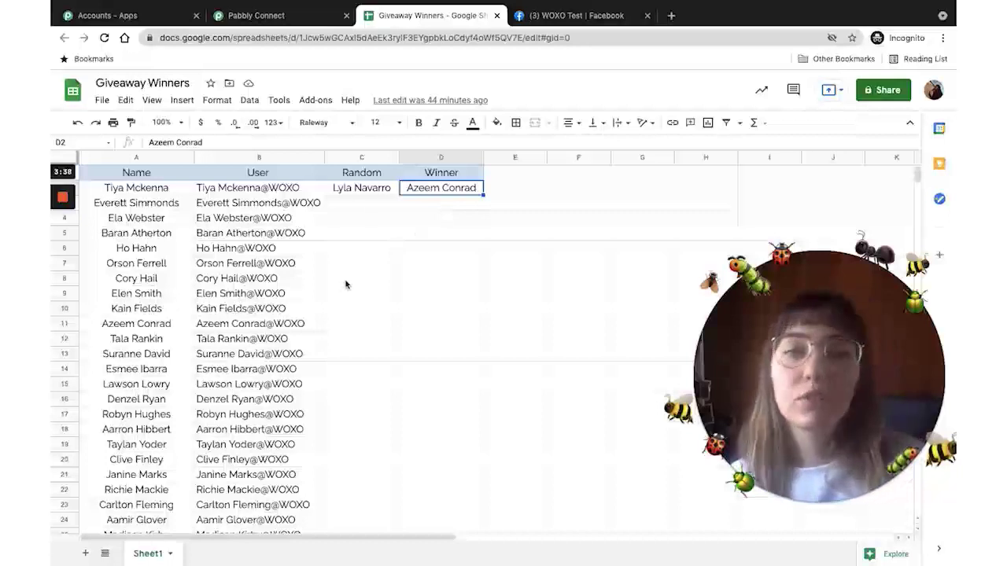
Return to the Giveaway Video workflow and read the Google Sheets trigger's webhook setup instructions and received response.
click(277, 15)
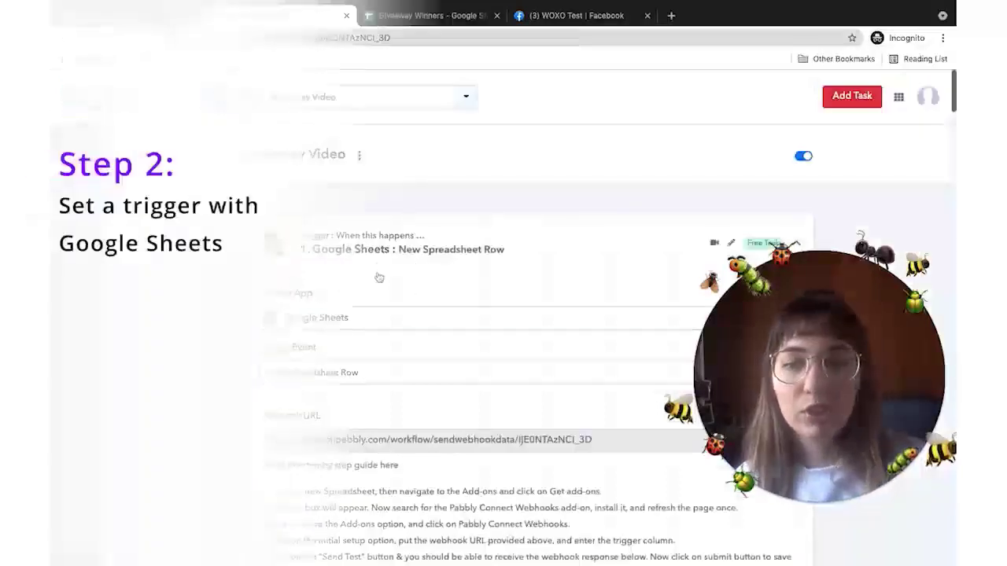
scroll(378, 277, down, 2)
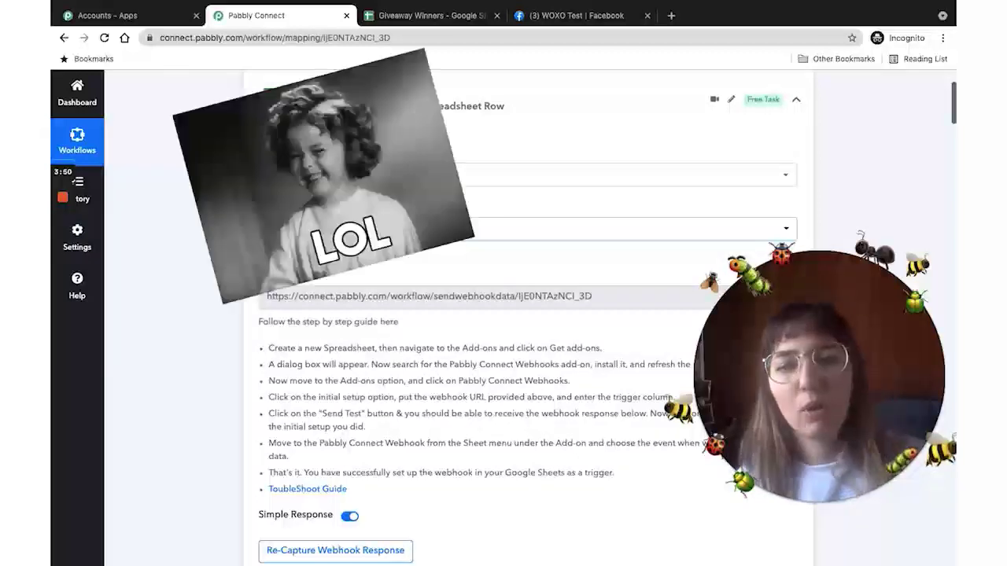
scroll(388, 268, down, 1)
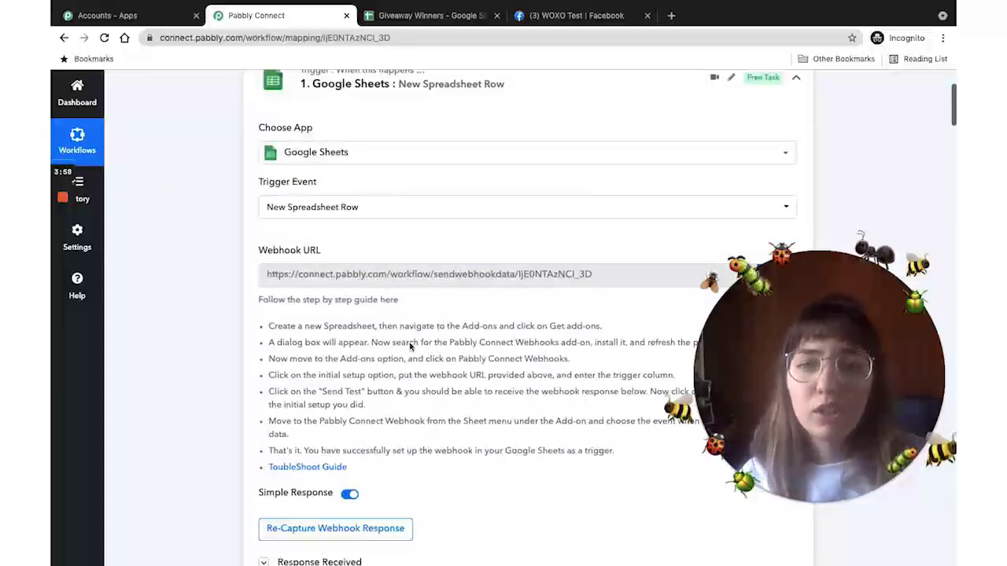
click(449, 16)
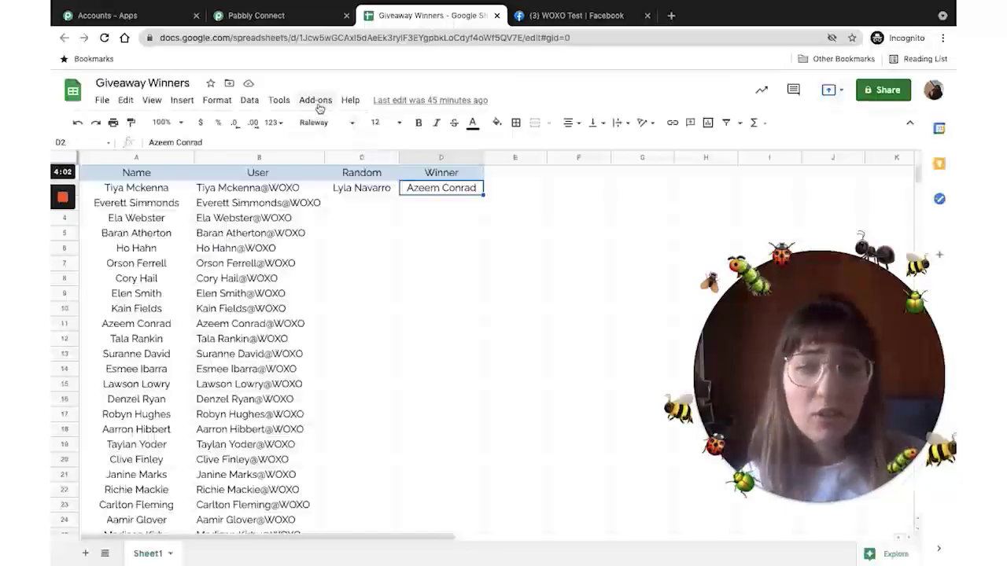
click(304, 19)
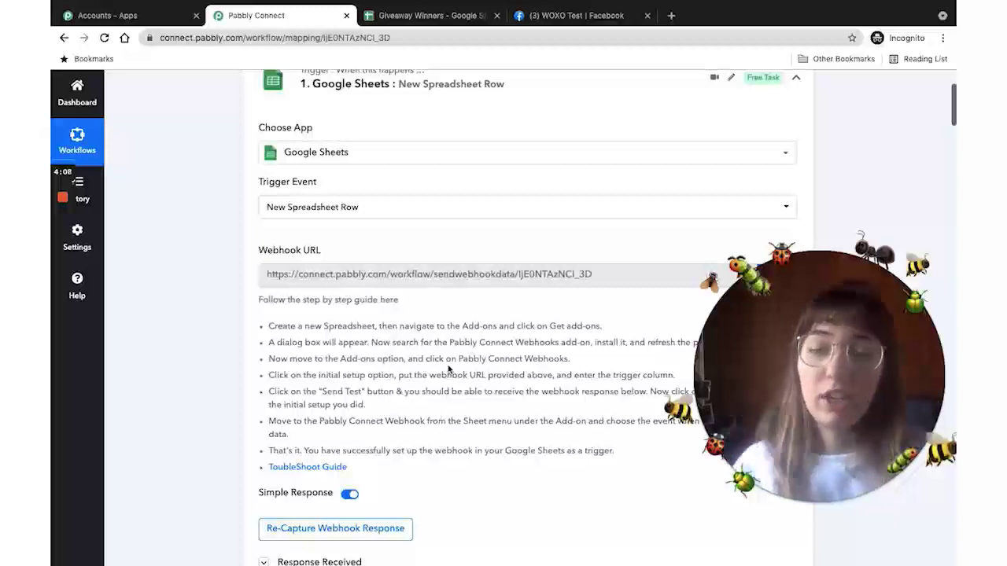
scroll(452, 374, down, 3)
scroll(461, 379, down, 5)
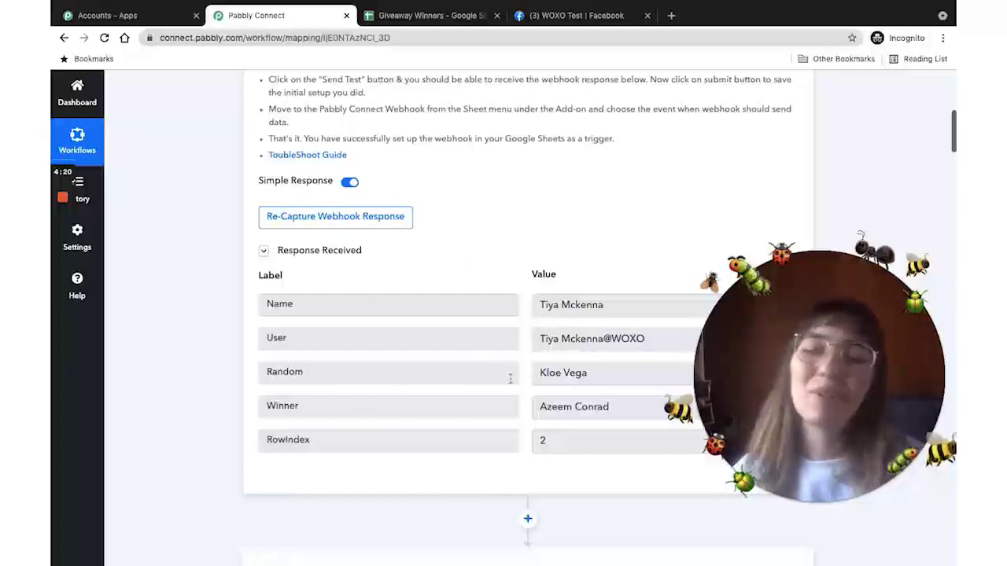
drag(762, 451, 837, 185)
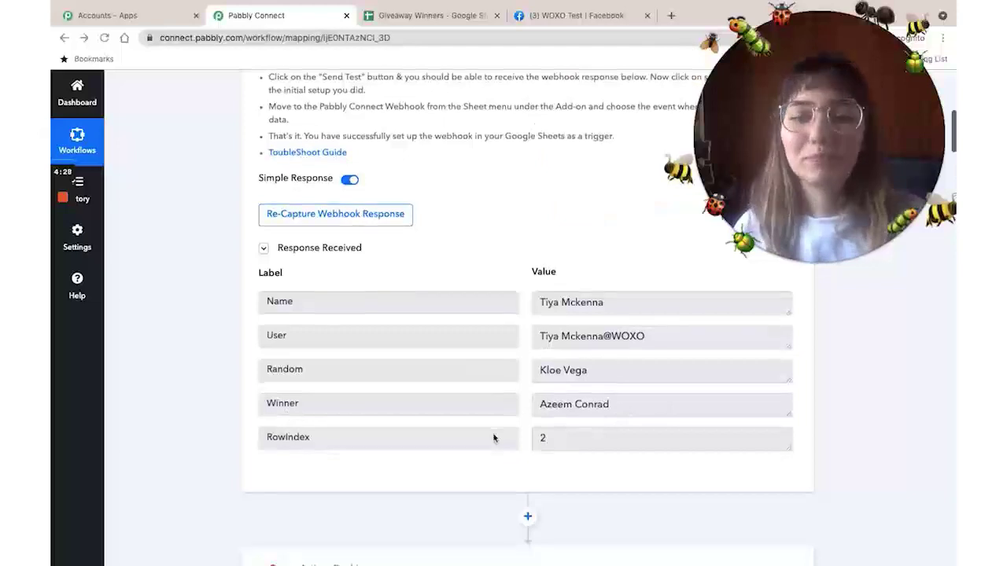
Examine the WOXO Generate Native Video (One) action and the Google Sheets data available for mapping in Title 1.
scroll(494, 438, down, 5)
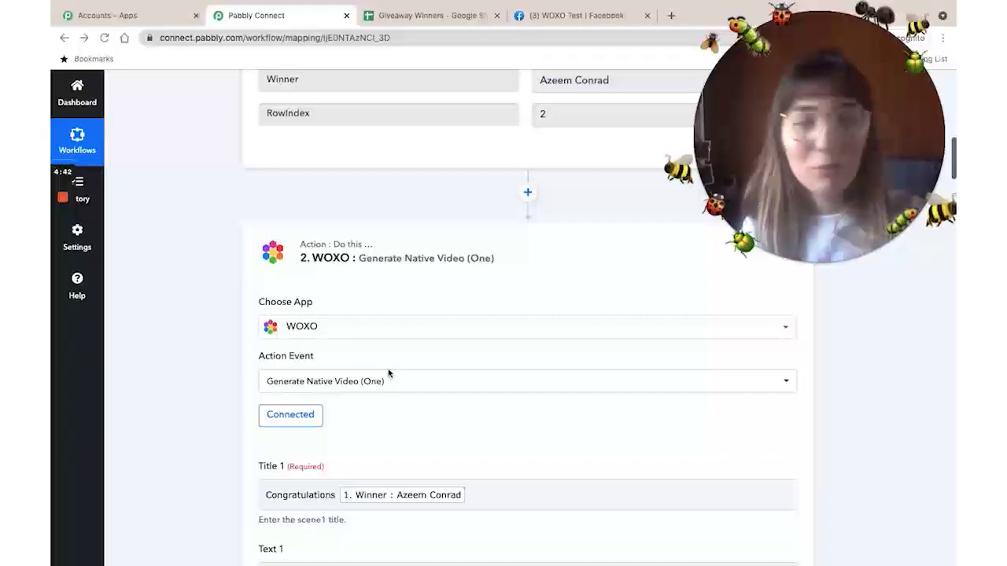
scroll(389, 386, down, 3)
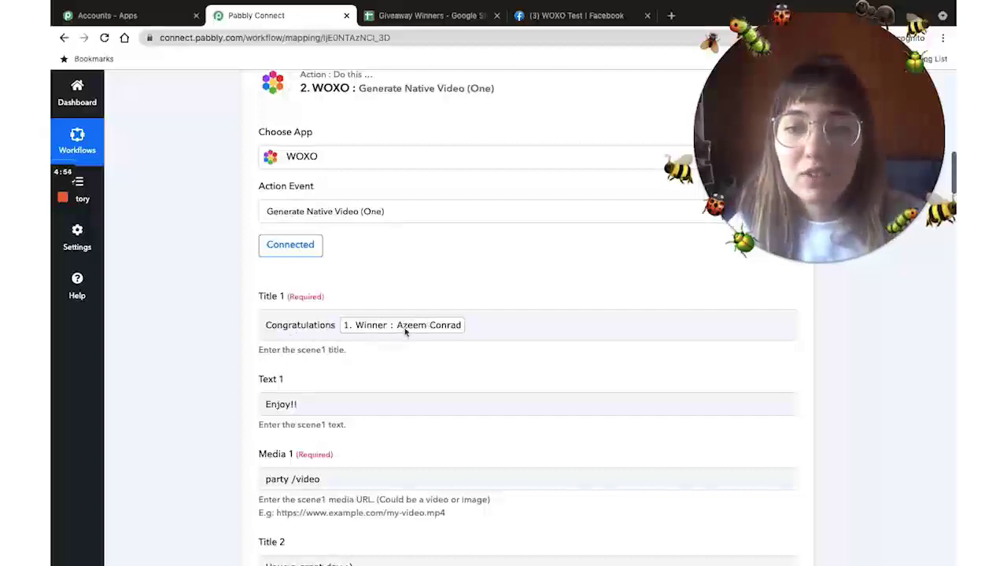
click(472, 326)
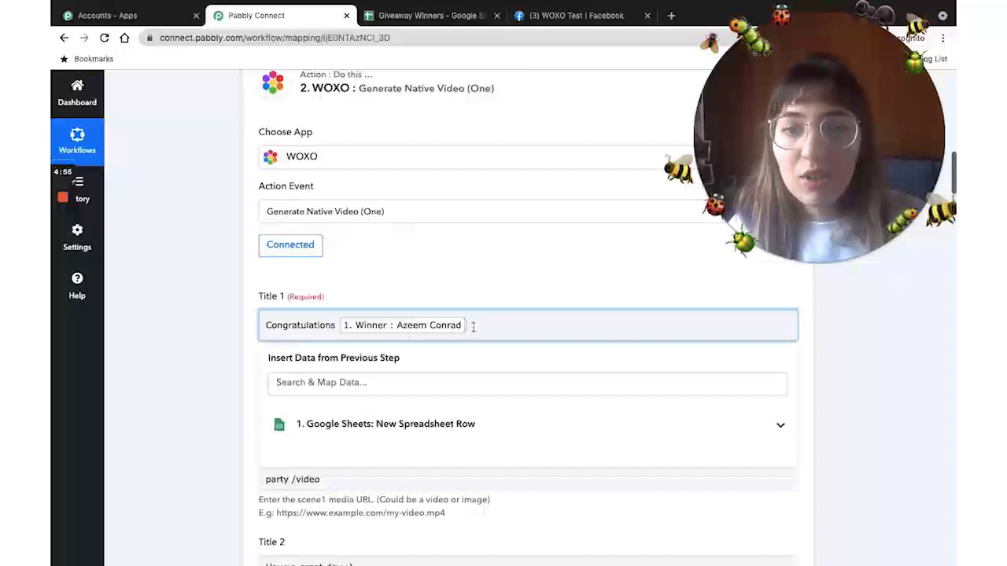
click(356, 424)
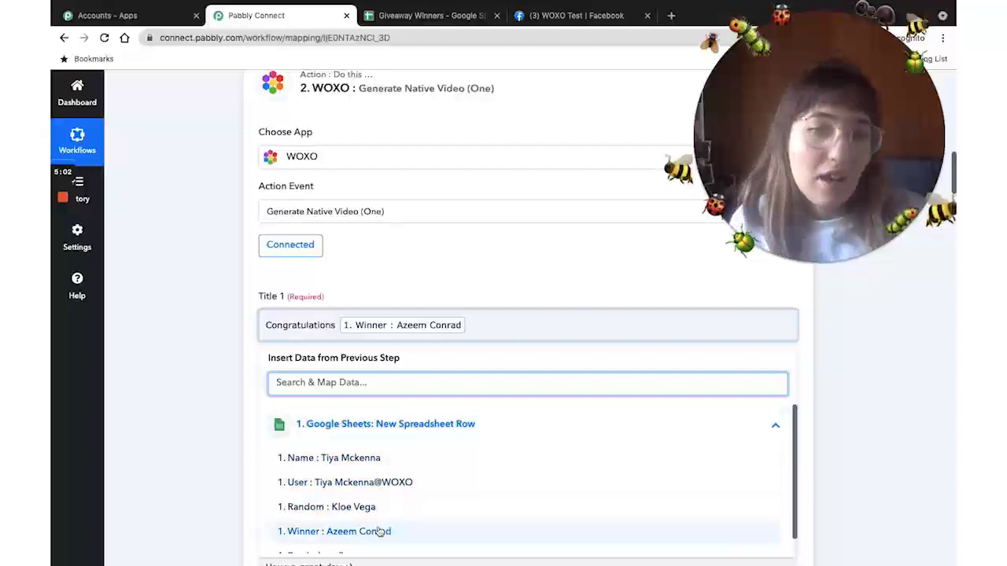
click(200, 367)
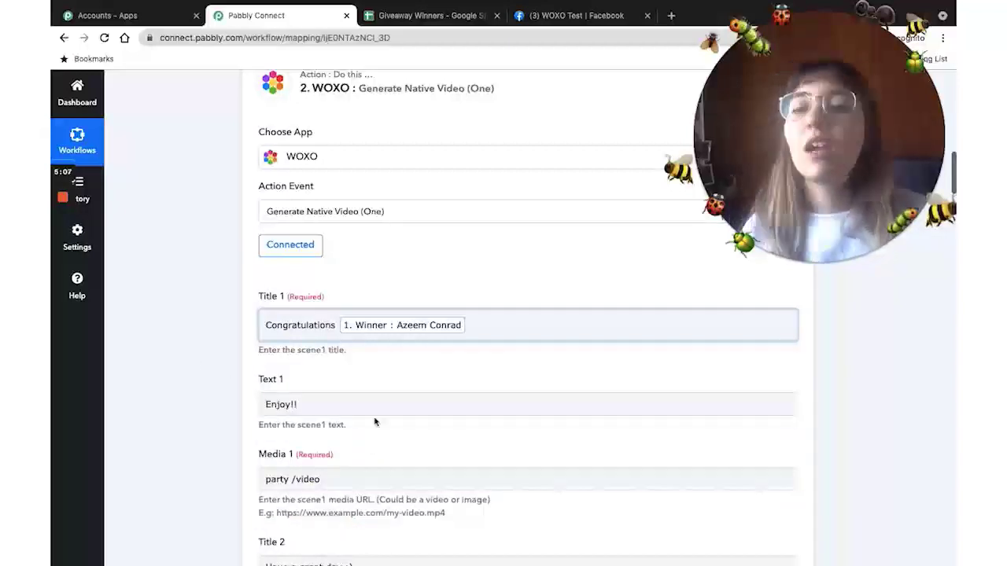
click(312, 402)
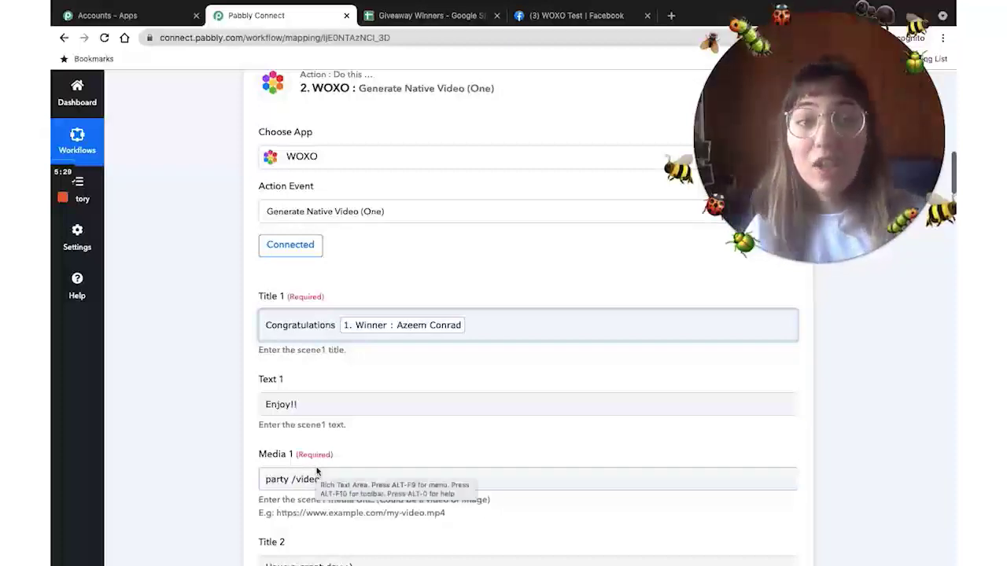
click(315, 314)
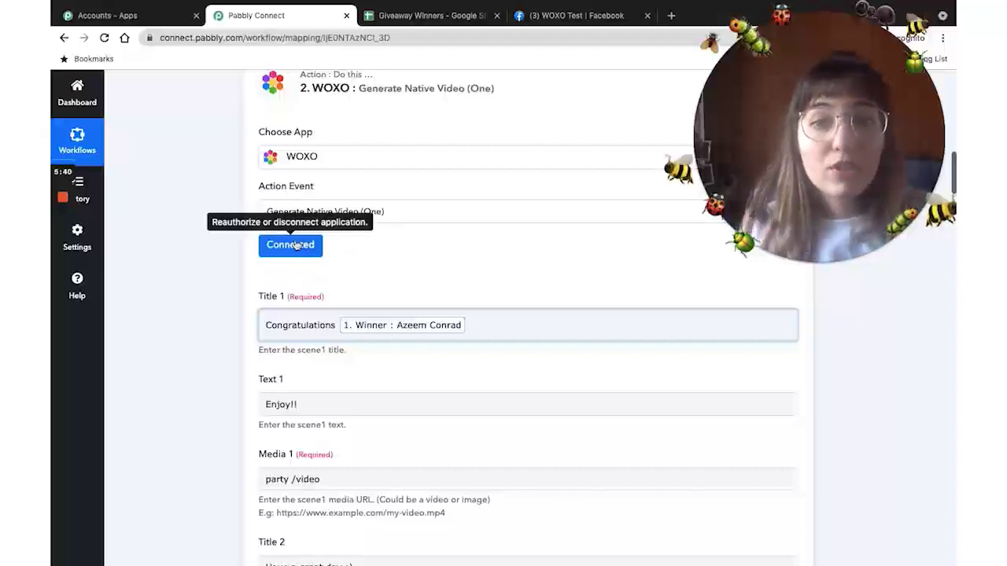
Switch to the WOXO dashboard and locate the API Key section in the account settings.
key(ctrl+Right)
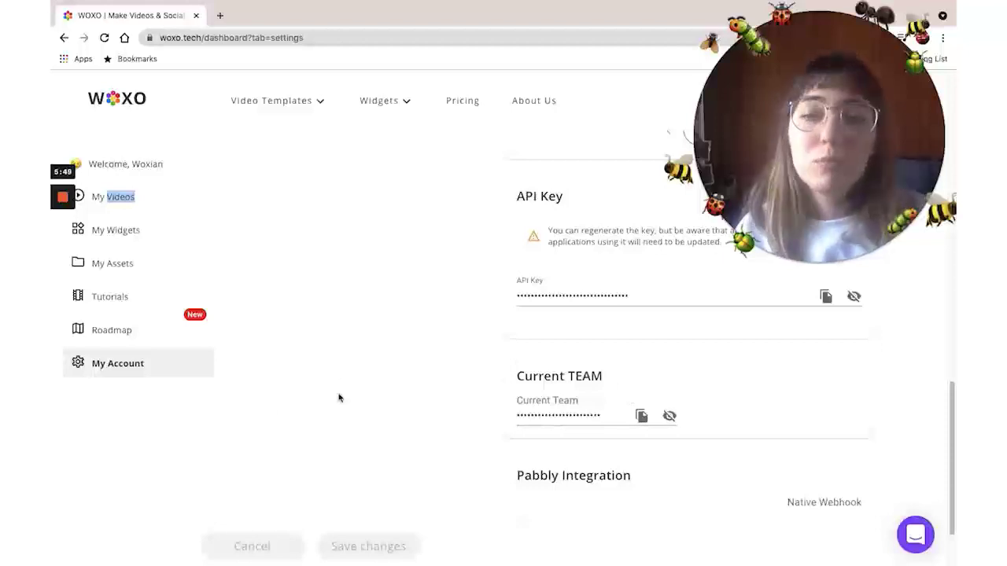
click(262, 392)
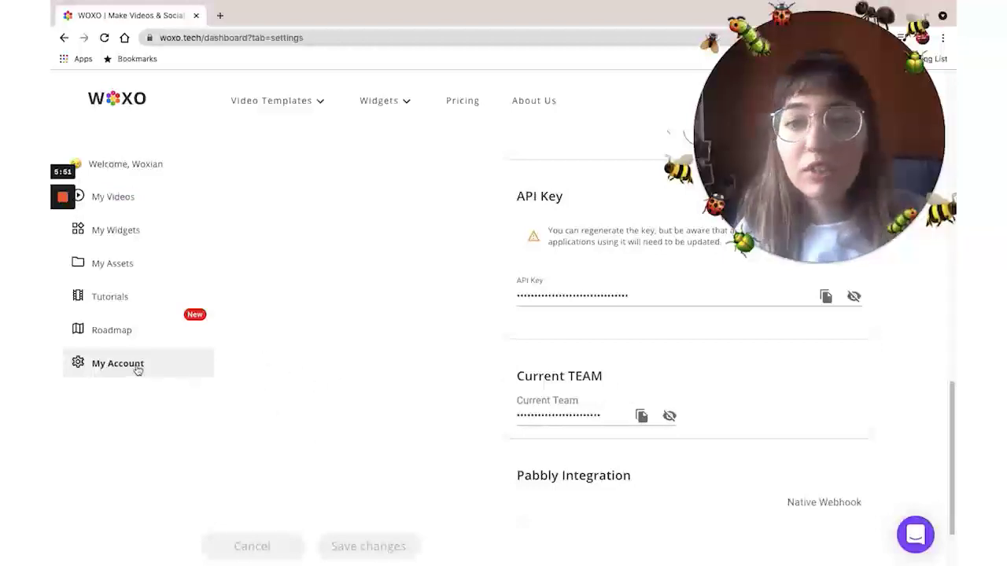
scroll(393, 375, up, 10)
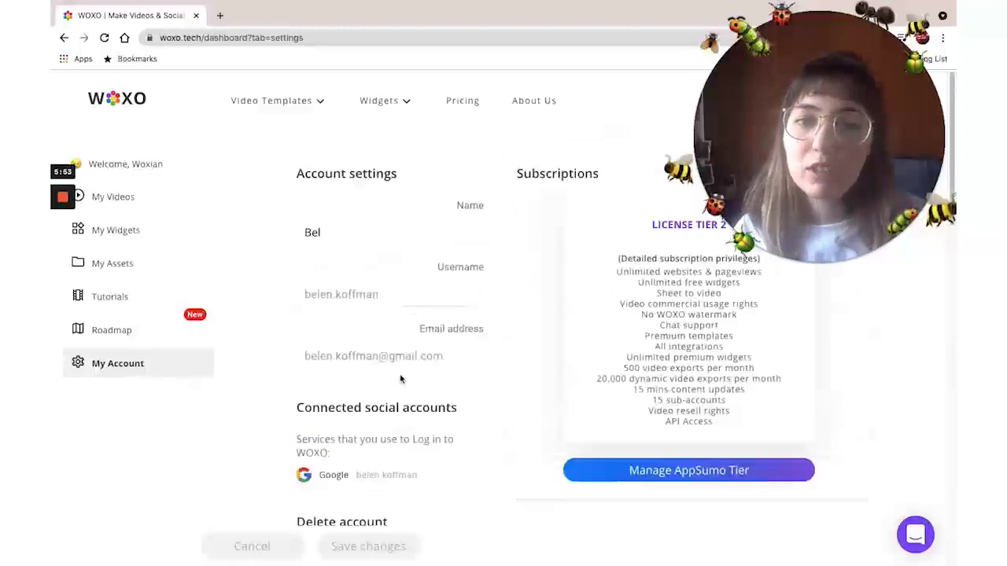
scroll(453, 389, down, 10)
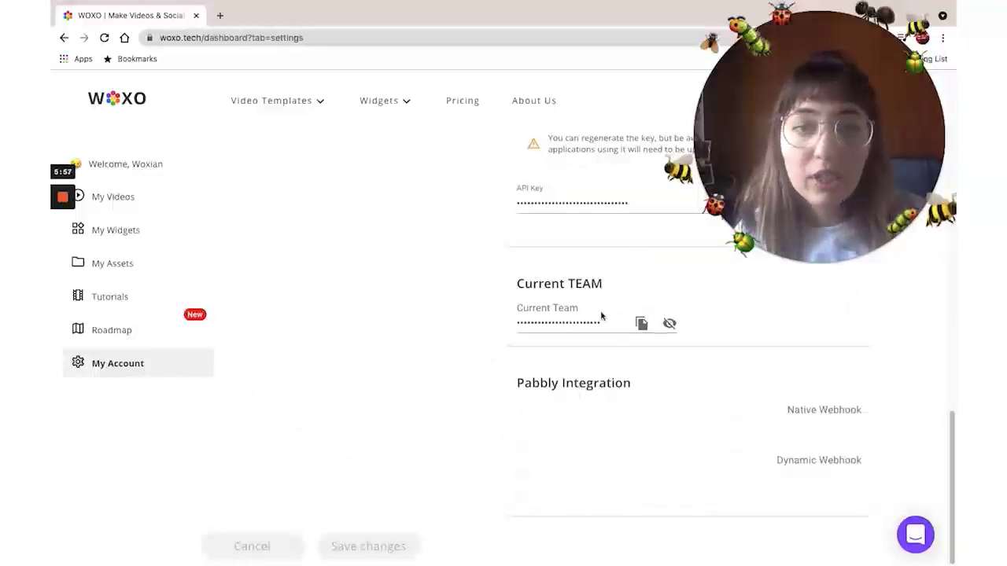
scroll(520, 344, up, 3)
scroll(521, 346, down, 2)
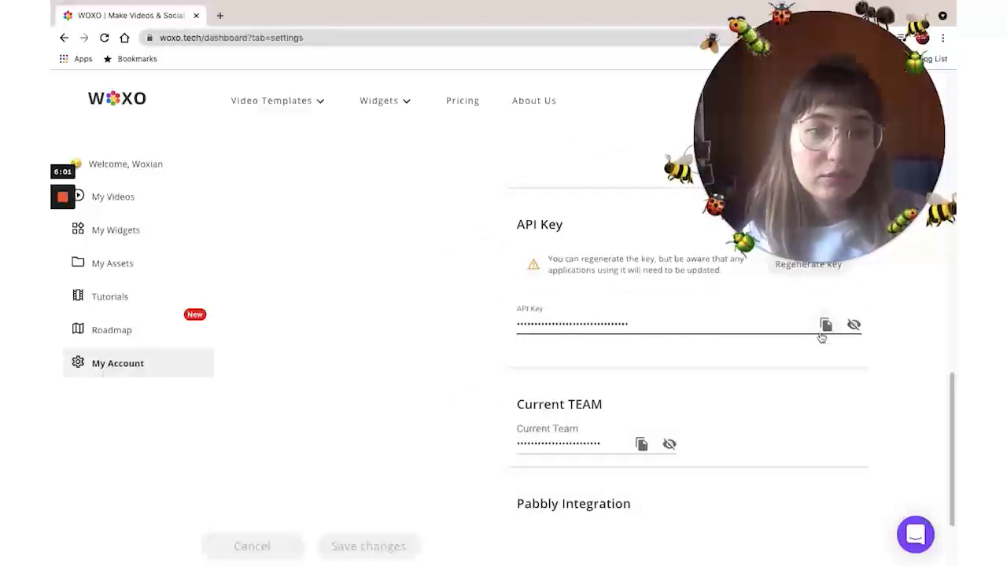
Return to the Pabbly Connect workflow and change Text 2 of the WOXO action to "Love, Hue".
key(alt+Tab)
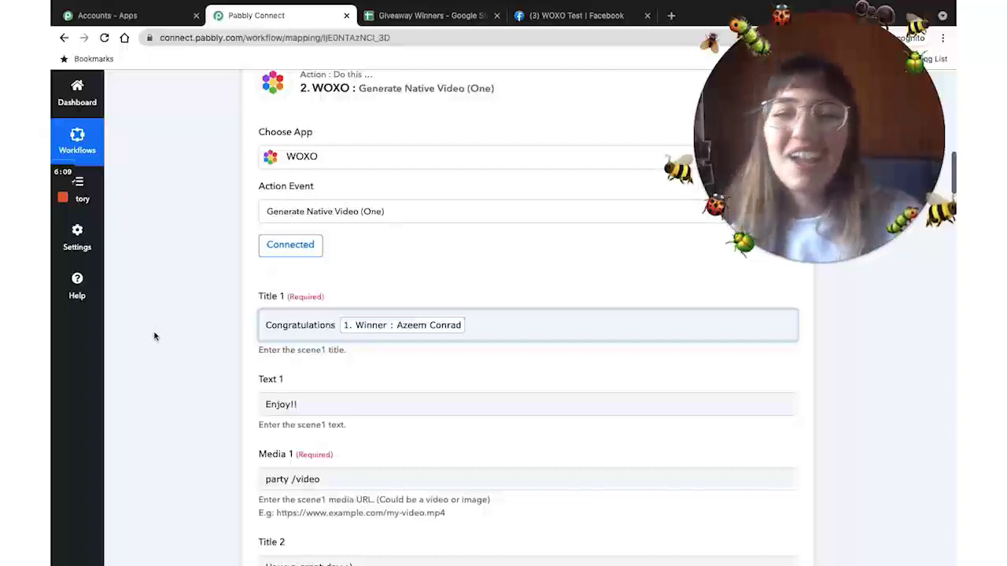
scroll(198, 417, down, 4)
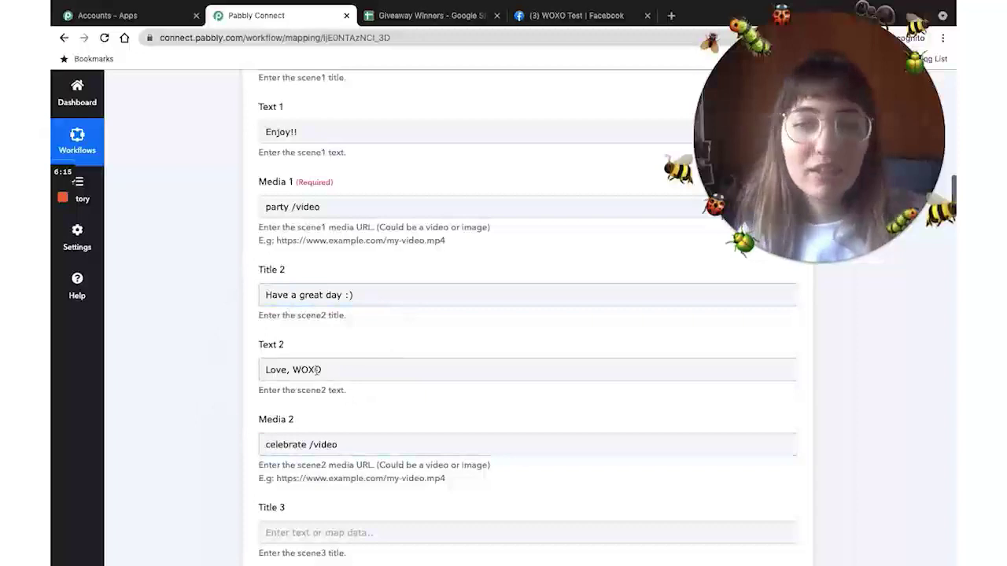
drag(328, 369, 299, 370)
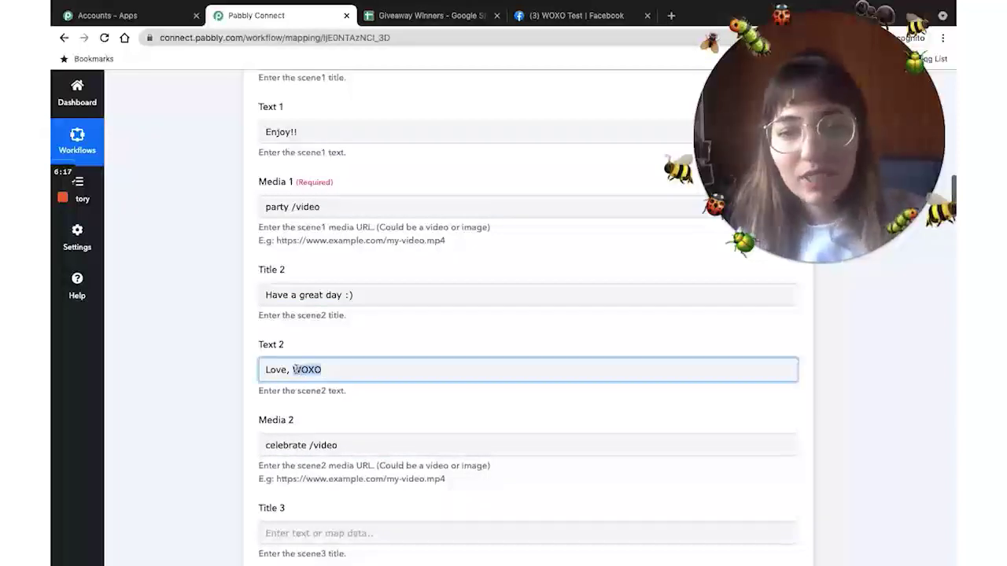
text(Hue)
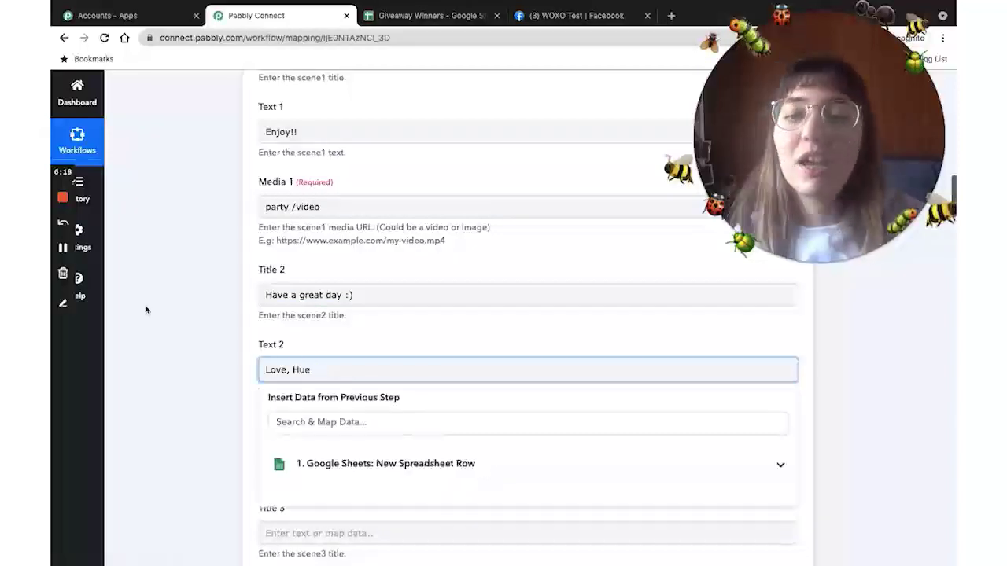
click(149, 311)
Review the WOXO action's remaining optional fields, from Video Shape and the font, color and text settings through Tag.
scroll(238, 387, down, 3)
scroll(237, 387, down, 9)
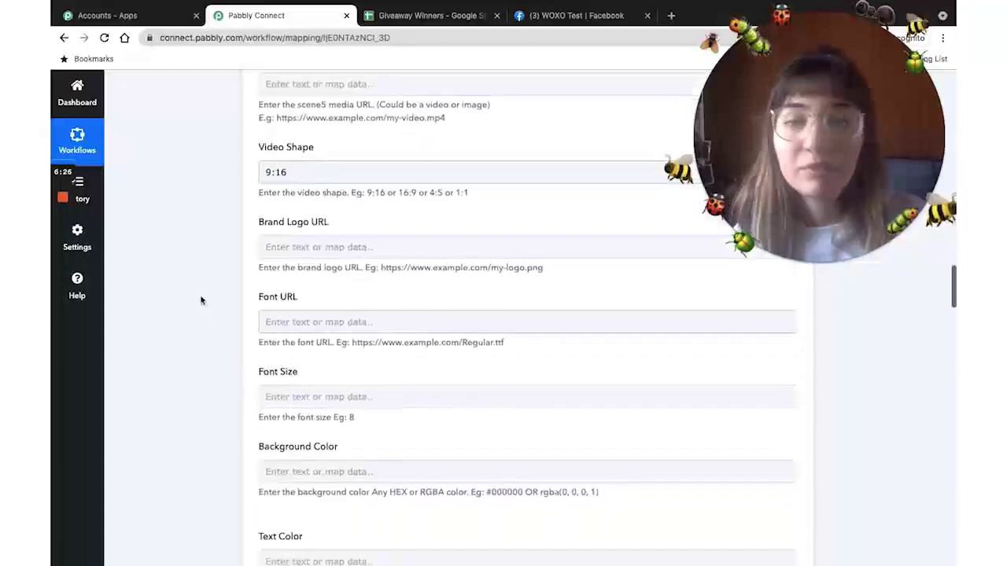
scroll(200, 300, down, 3)
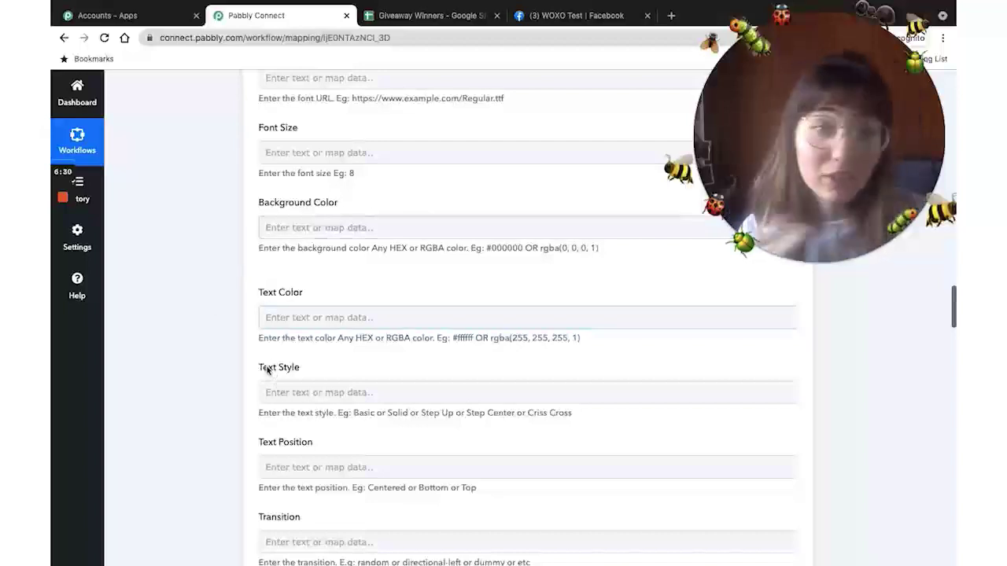
scroll(264, 376, down, 7)
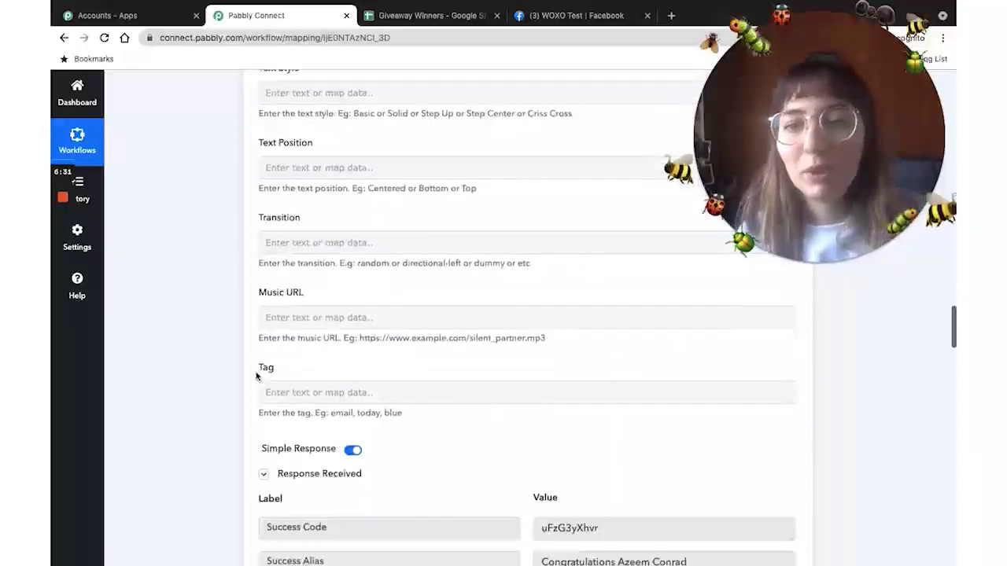
Save the WOXO Generate Native Video (One) action with a test request, and save its data.
click(344, 451)
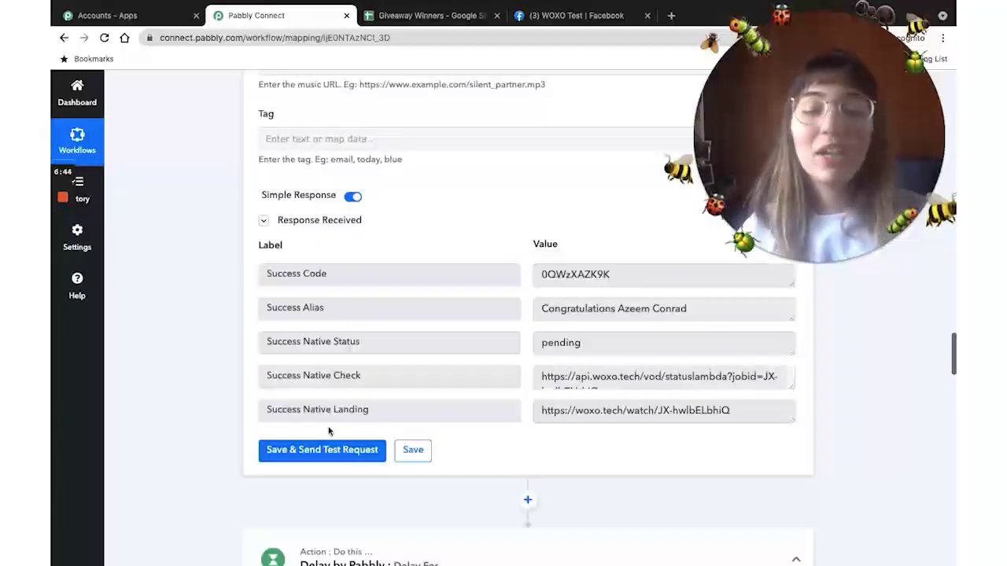
click(409, 460)
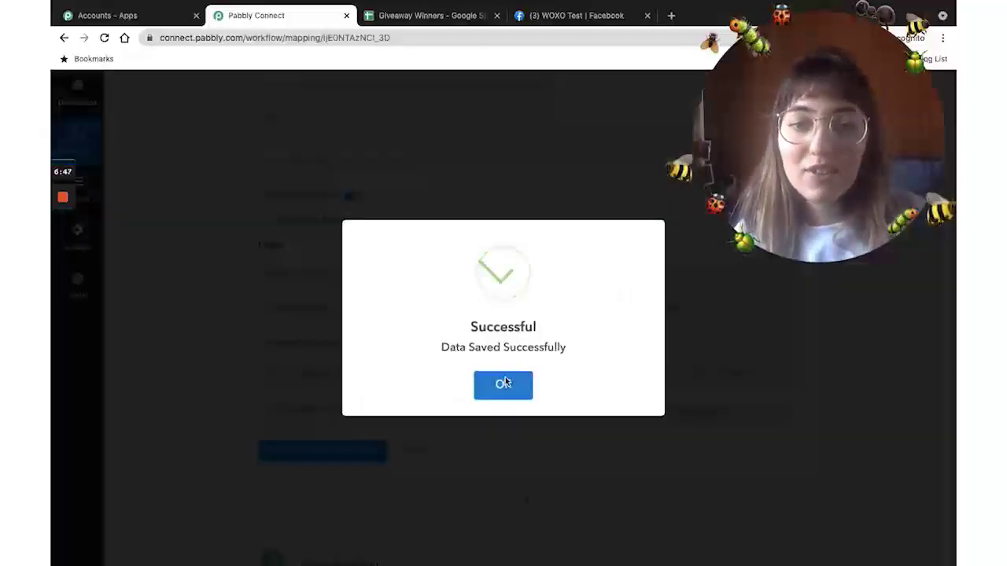
click(504, 384)
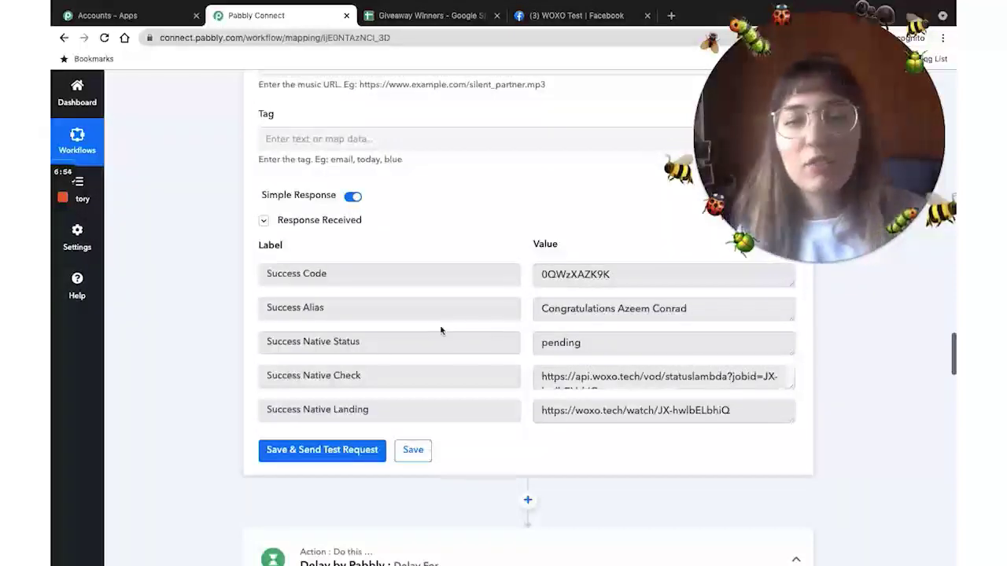
Replace the Video Code mapping in the WOXO Get Video action with the Success Code from the Generate Native Video (One) step.
scroll(213, 371, down, 4)
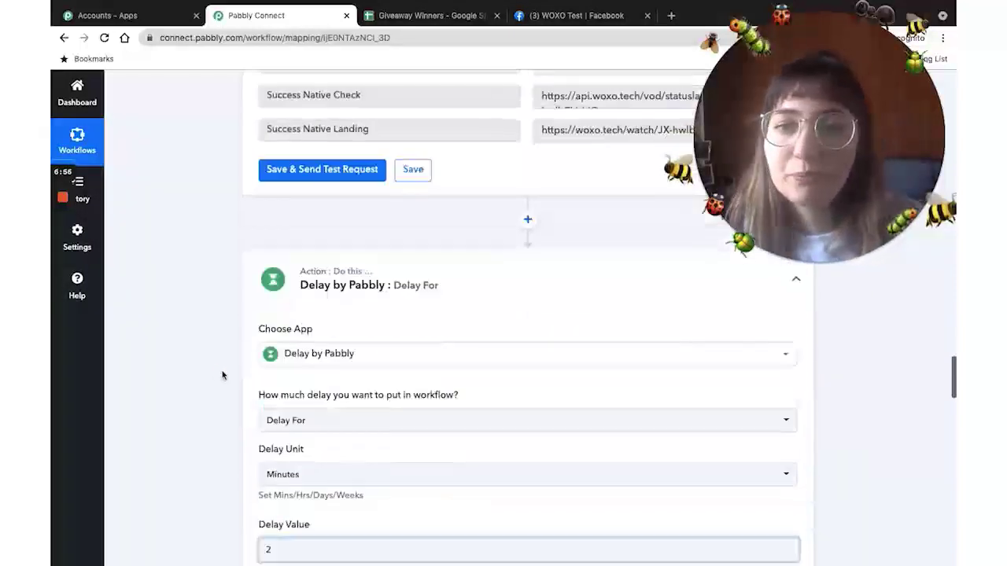
scroll(500, 131, down, 3)
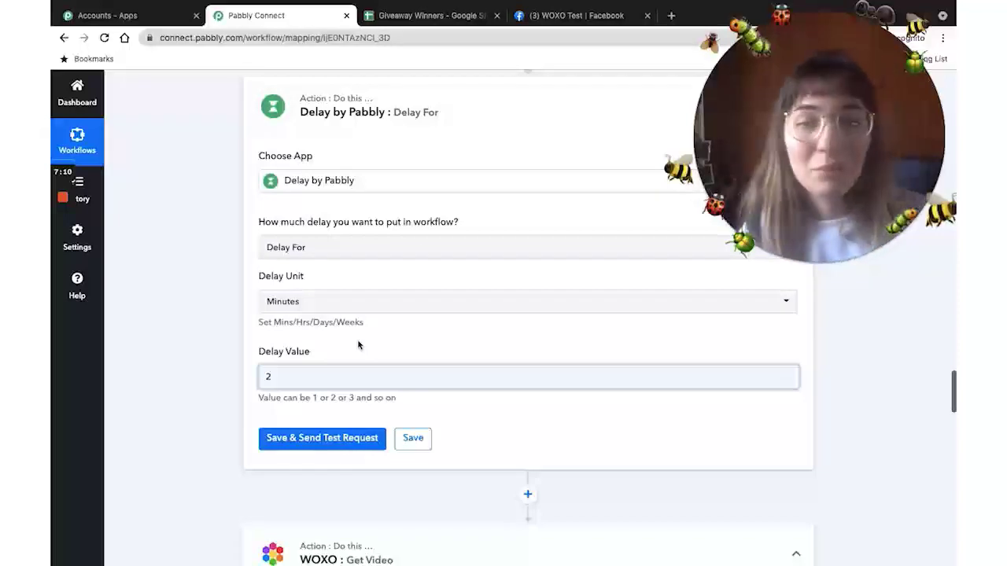
scroll(391, 353, down, 4)
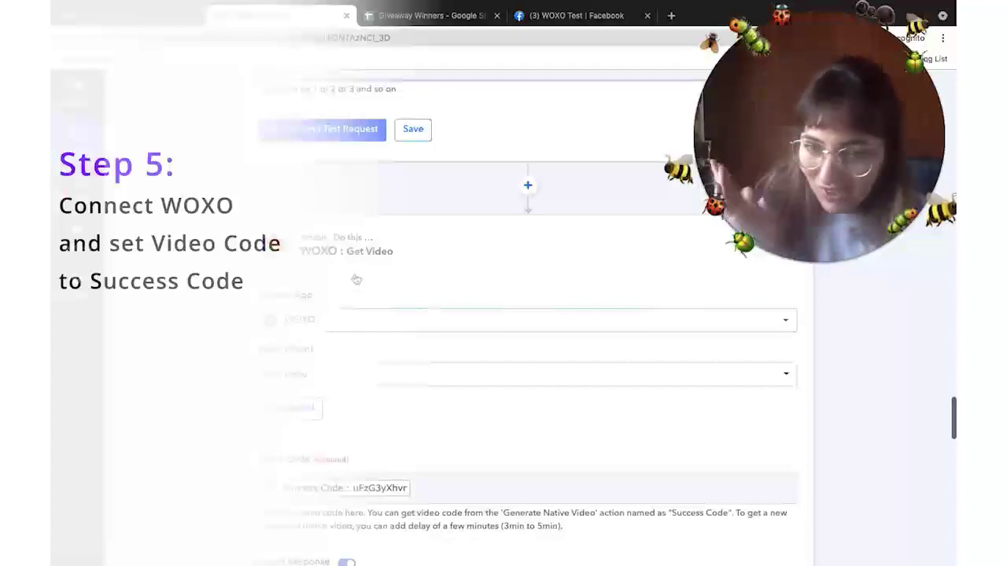
scroll(355, 280, down, 2)
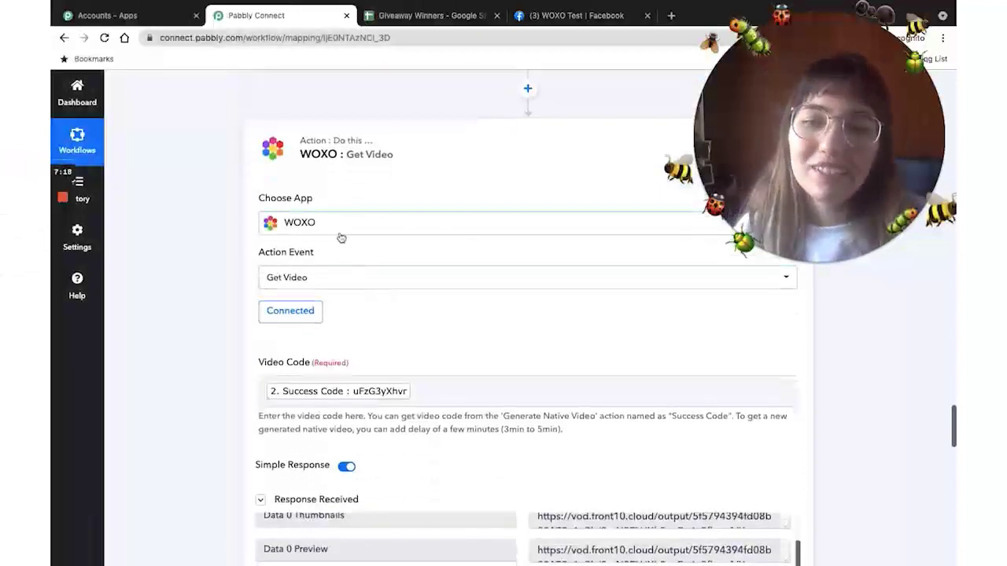
click(417, 395)
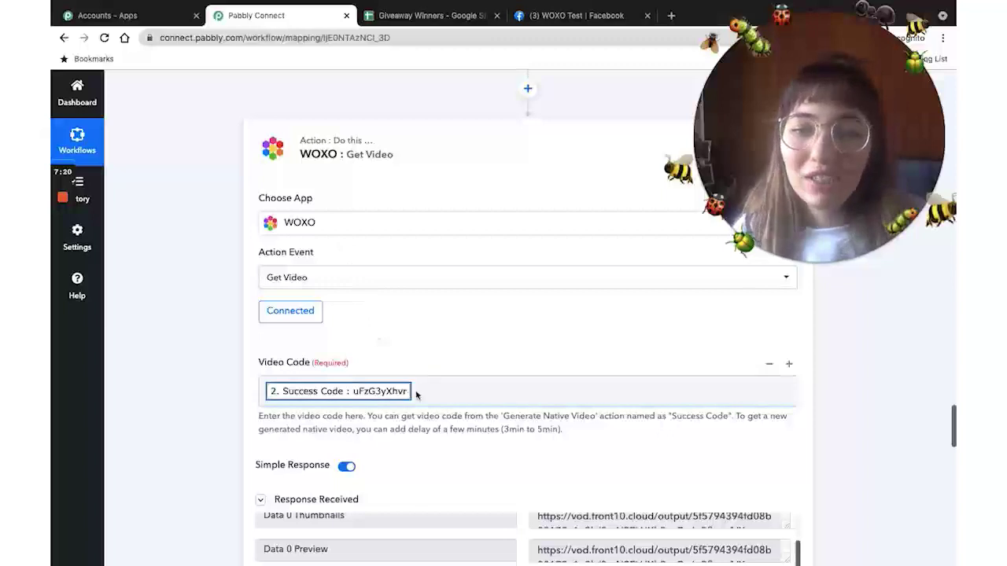
click(418, 391)
key(BackSpace)
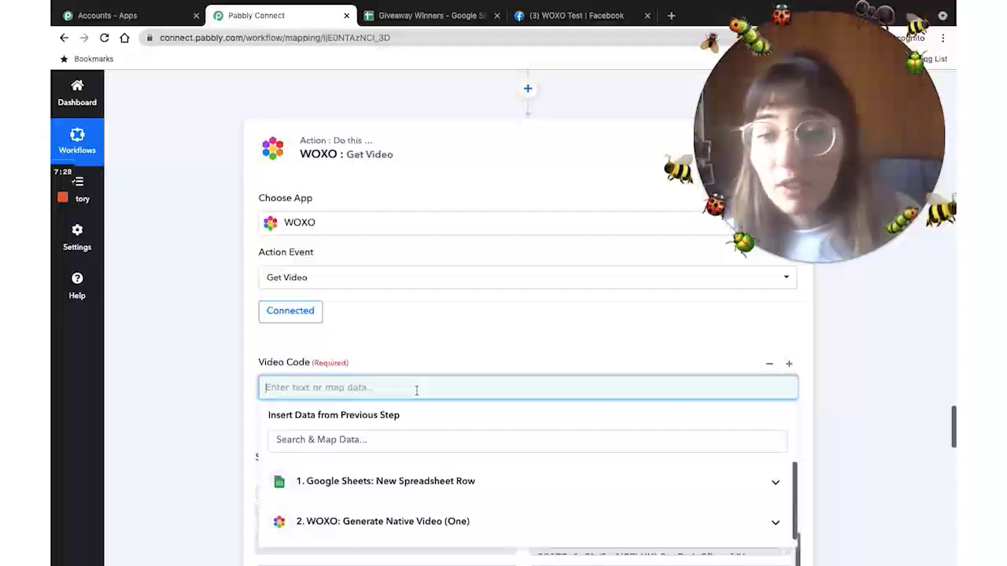
scroll(409, 433, down, 1)
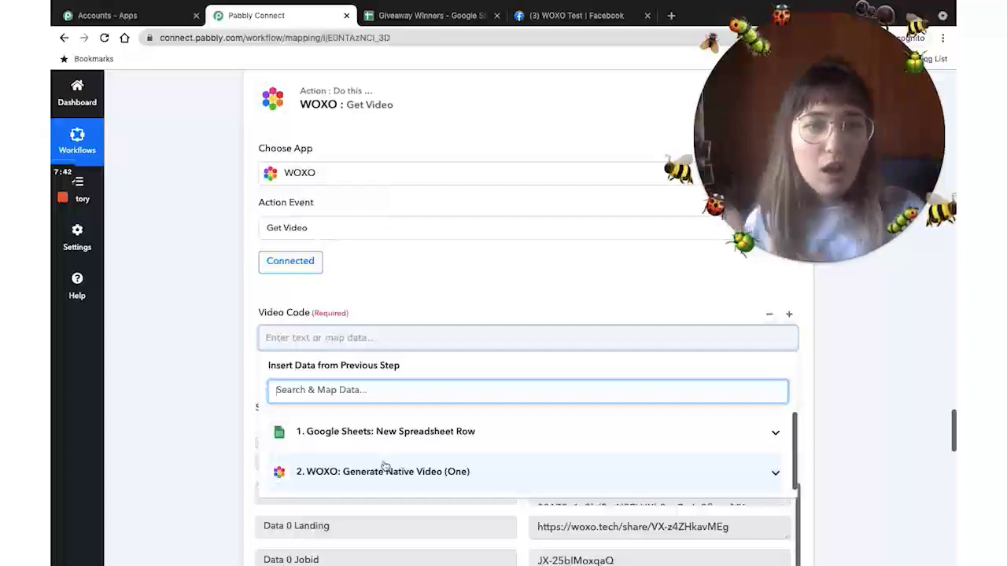
click(383, 472)
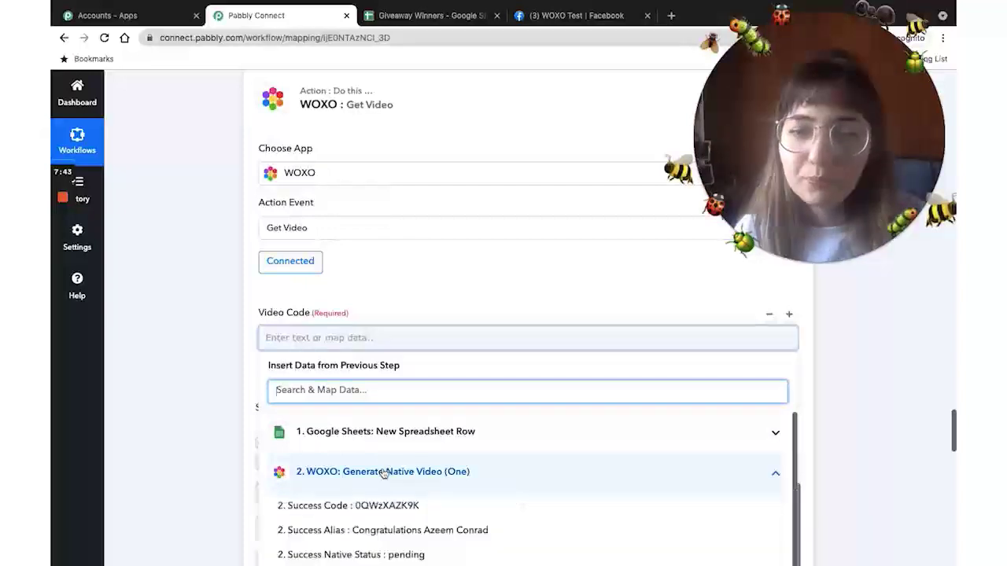
click(403, 508)
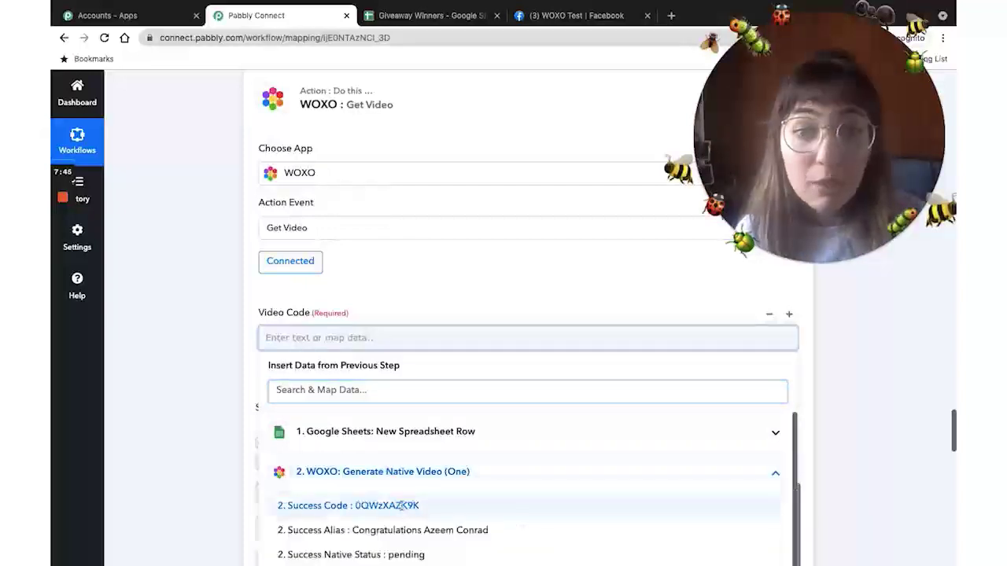
click(206, 405)
Send a test request for the WOXO Get Video action and save its data.
scroll(441, 407, down, 5)
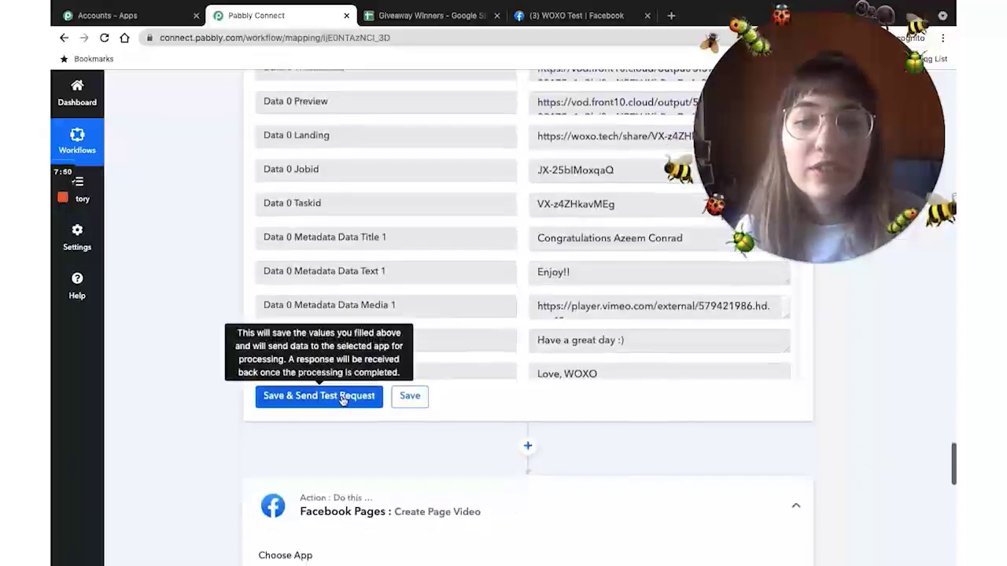
click(342, 400)
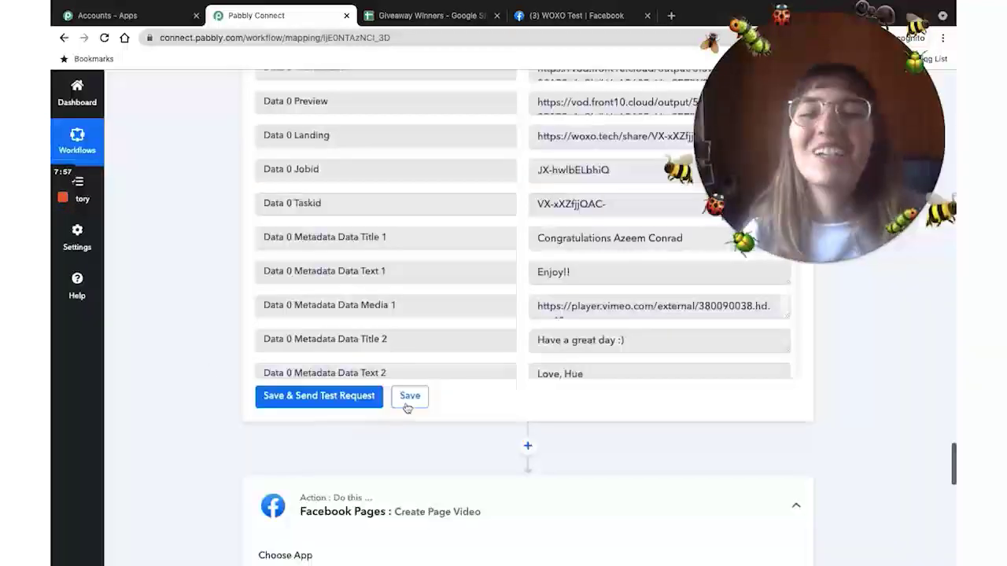
click(409, 396)
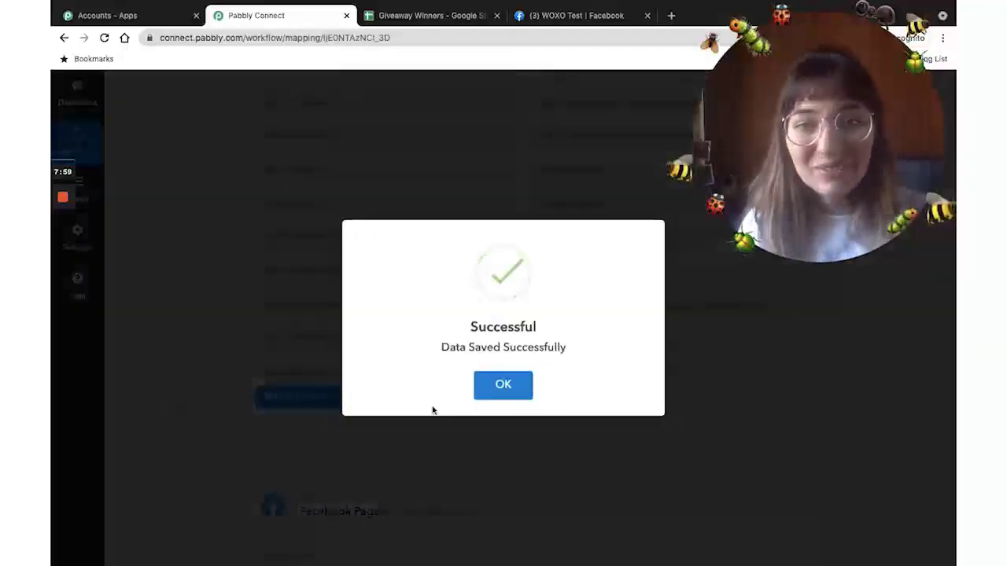
click(485, 391)
Switch to the WOXO Test page on Facebook and view its latest video post.
scroll(166, 409, down, 5)
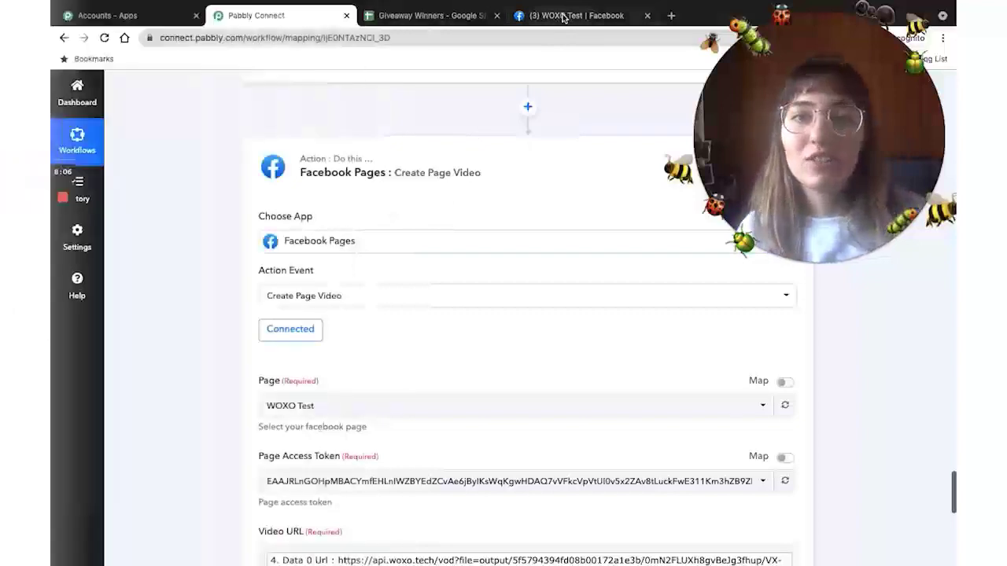
click(562, 15)
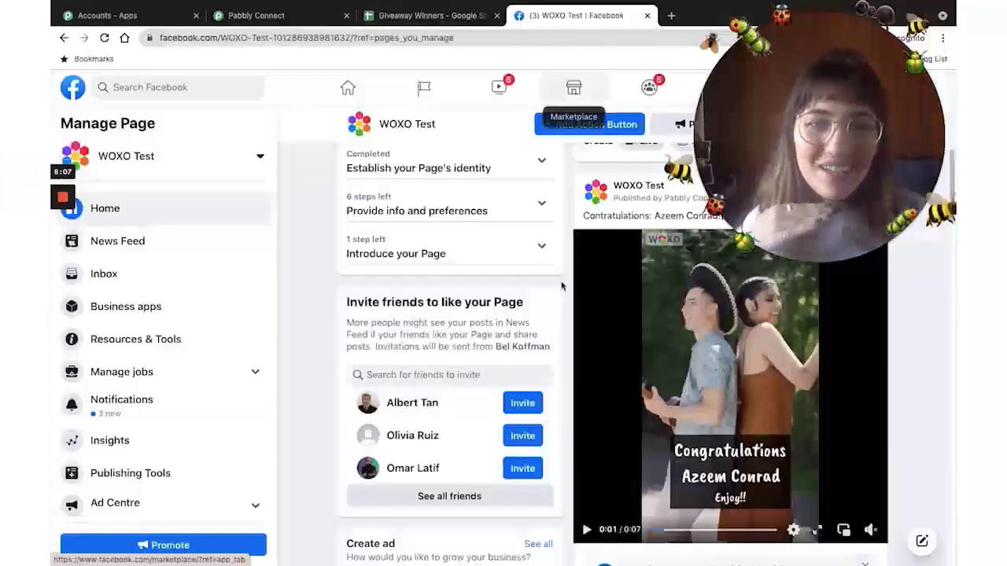
scroll(743, 353, up, 3)
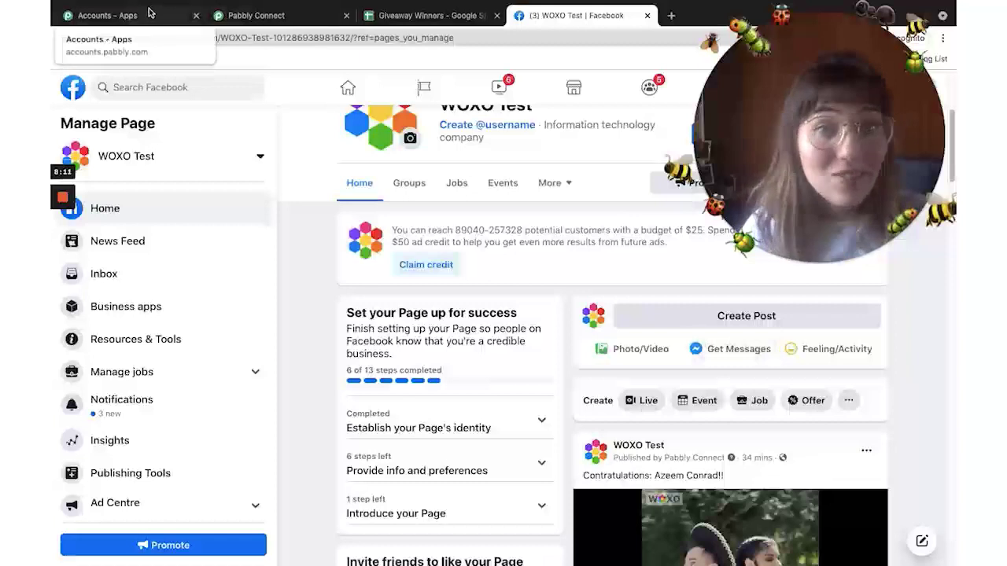
Return to the Pabbly Connect workflow and remap the Facebook action's Video URL to Data 0 Url from the WOXO Get Video step.
click(259, 18)
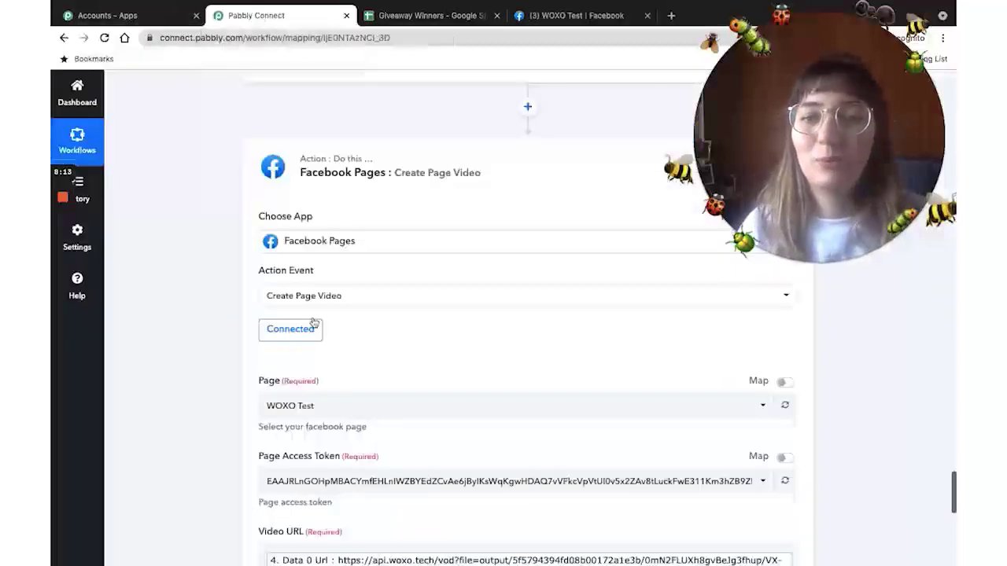
scroll(333, 328, down, 2)
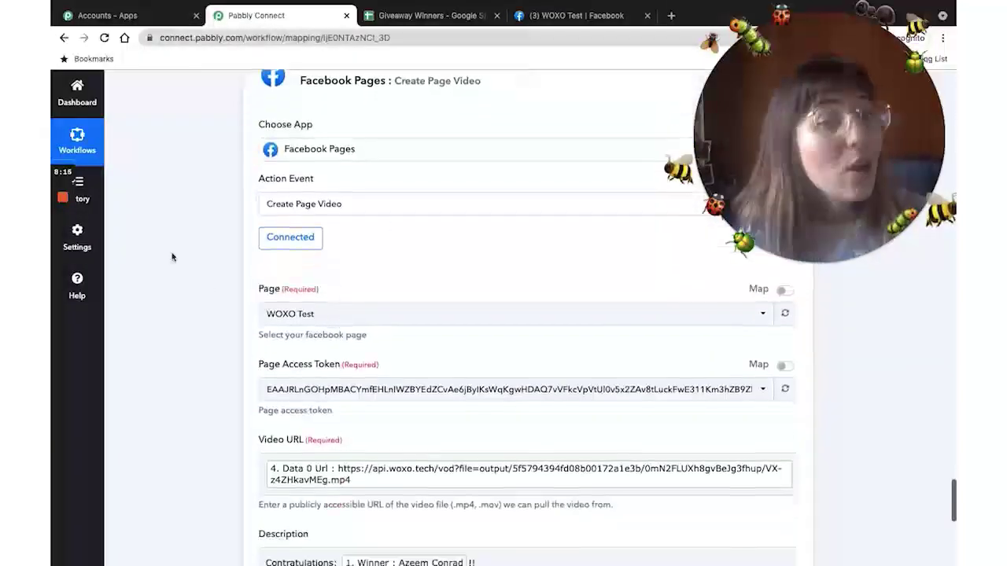
click(373, 478)
key(BackSpace)
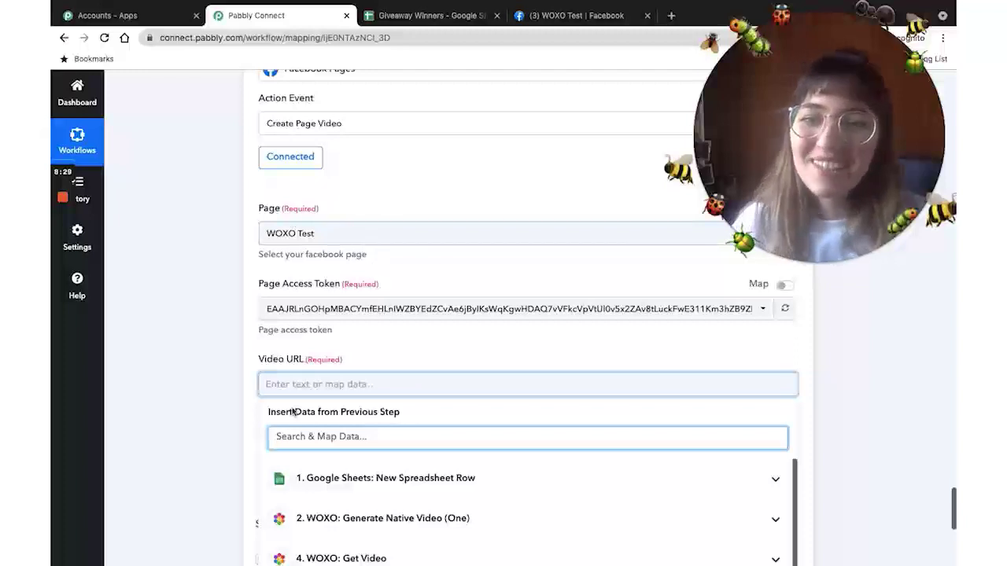
scroll(393, 378, down, 2)
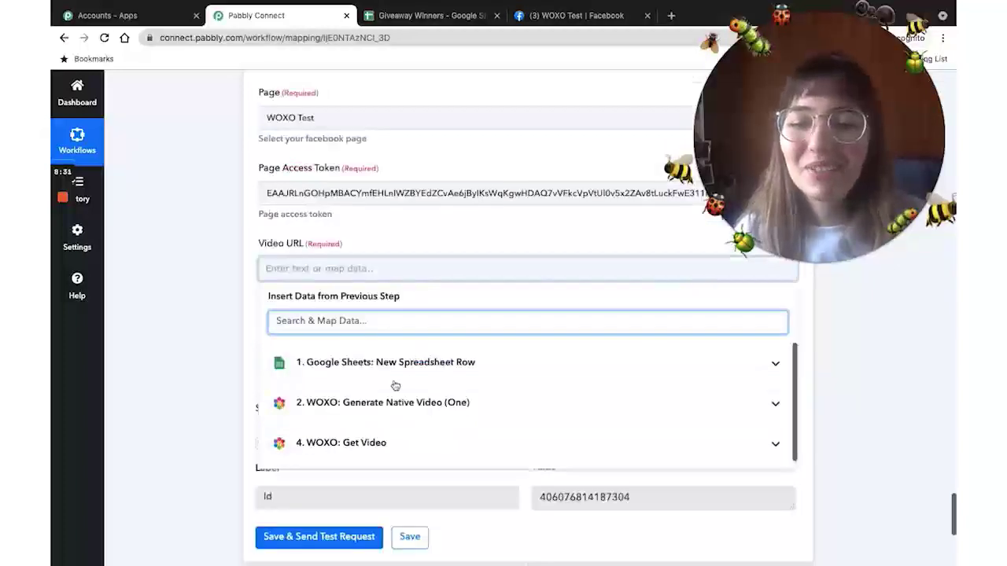
click(364, 446)
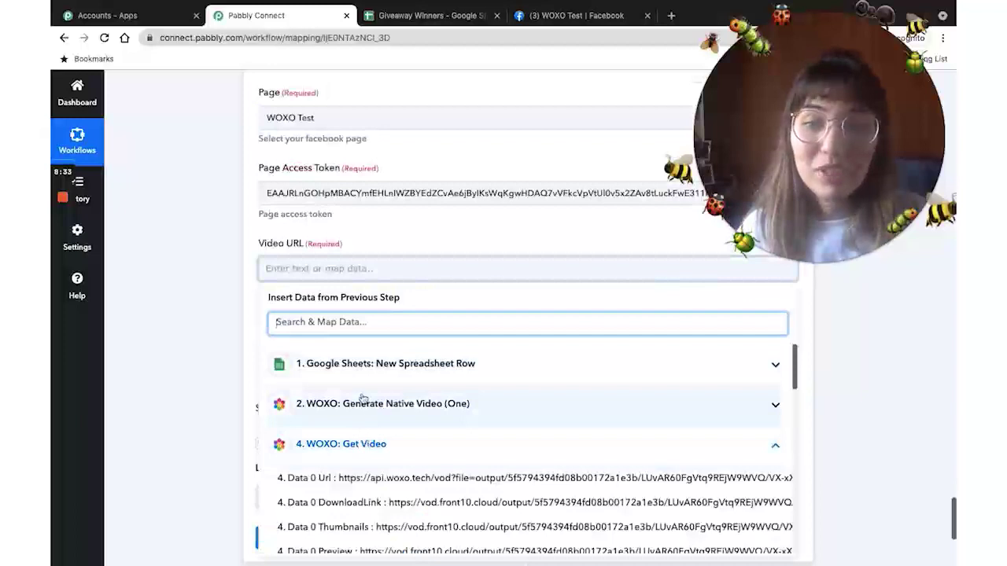
click(366, 481)
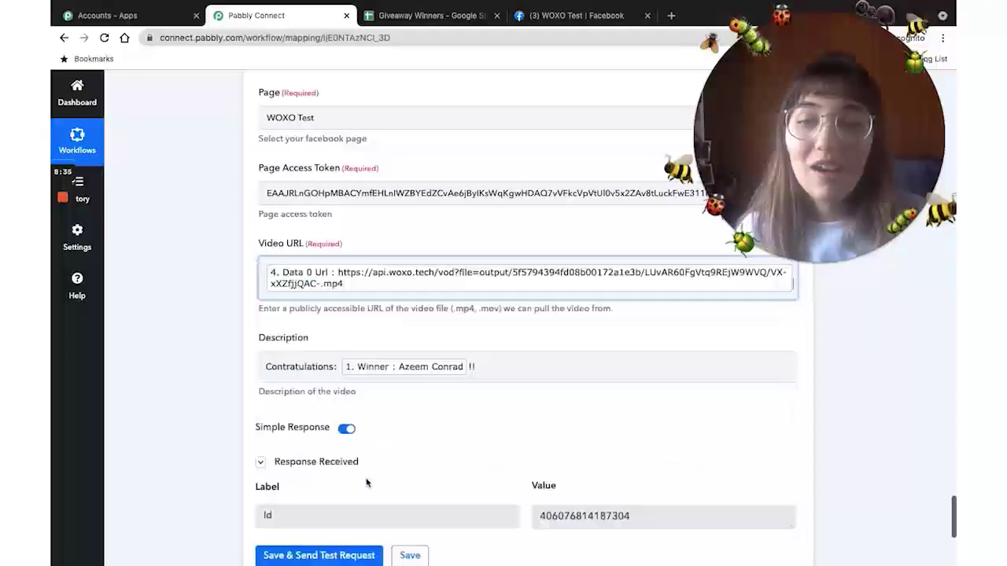
click(174, 386)
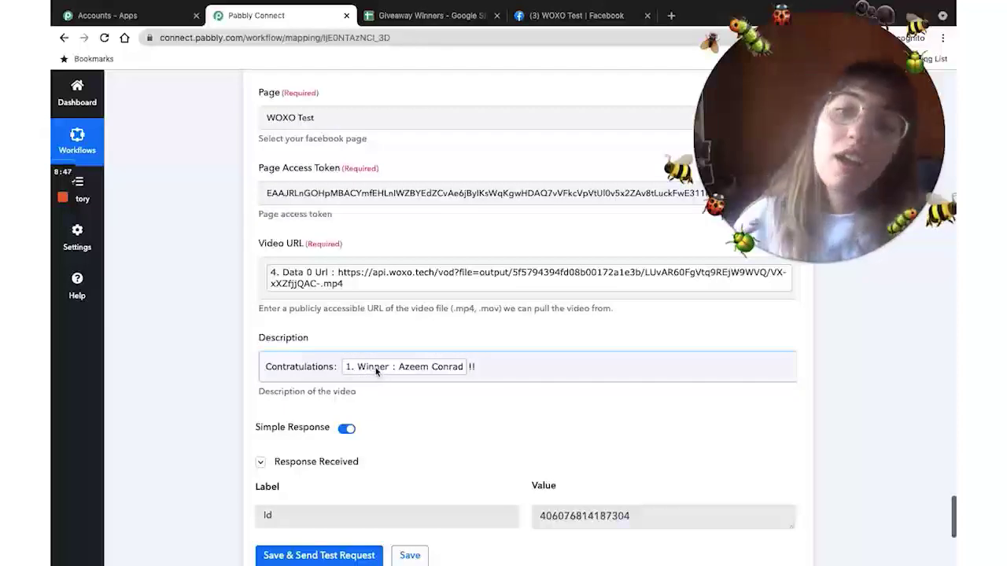
Check the Description mapping of the Facebook Create Page Video action, and save the action with a test request.
click(386, 273)
click(404, 364)
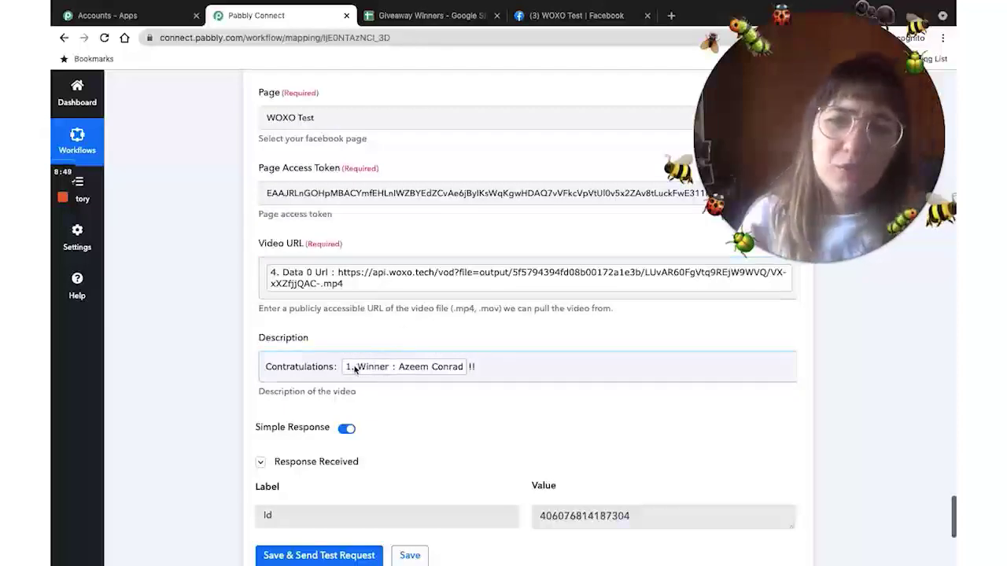
click(197, 364)
scroll(244, 438, down, 1)
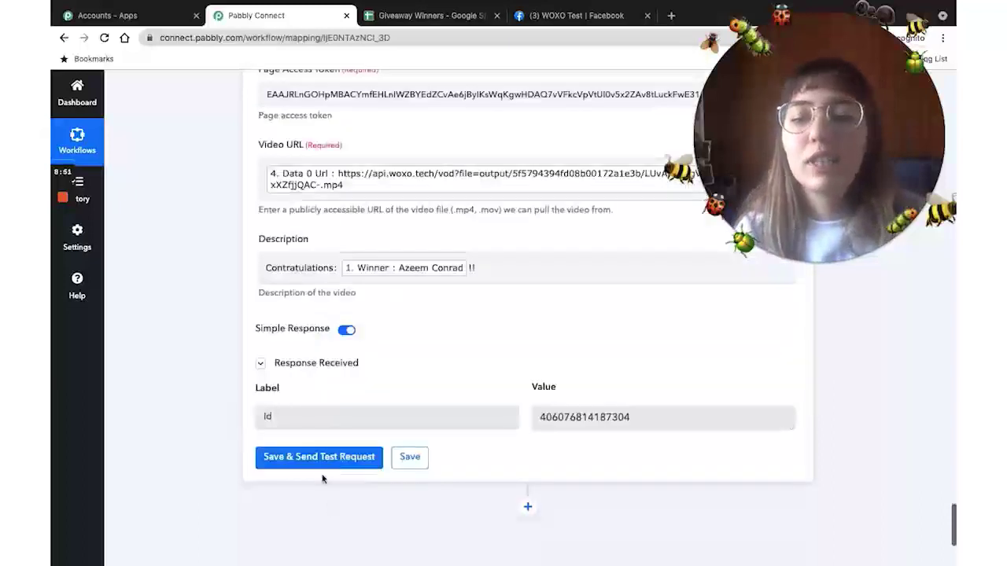
click(315, 460)
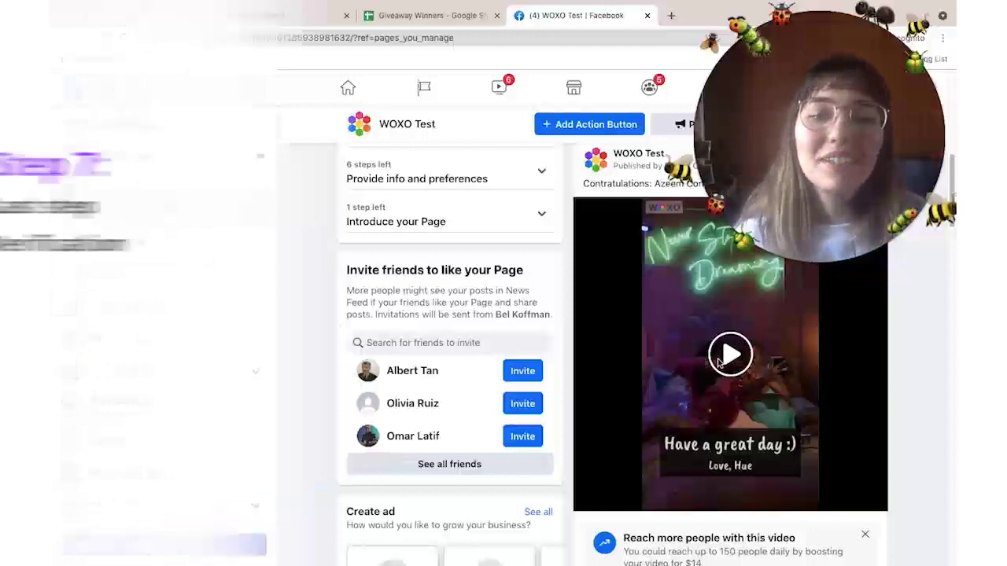
Play the newly posted winner video on the WOXO Test Facebook page and look over the page.
click(729, 356)
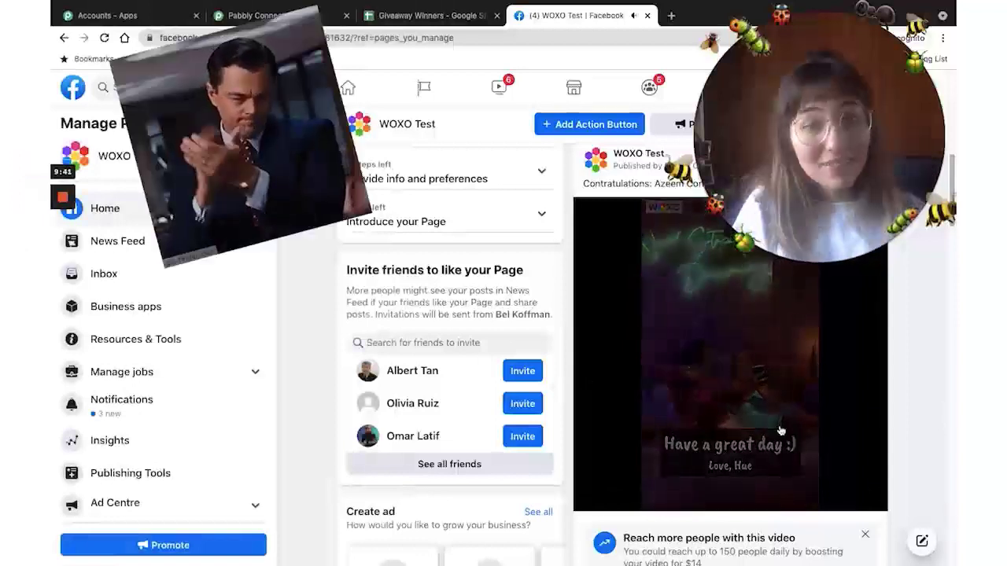
scroll(873, 450, up, 4)
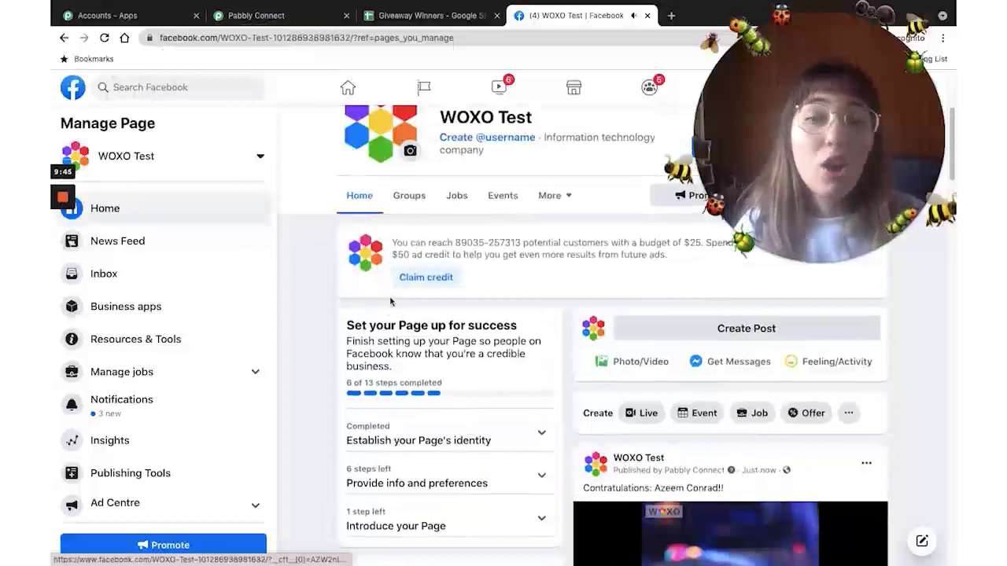
scroll(352, 299, up, 3)
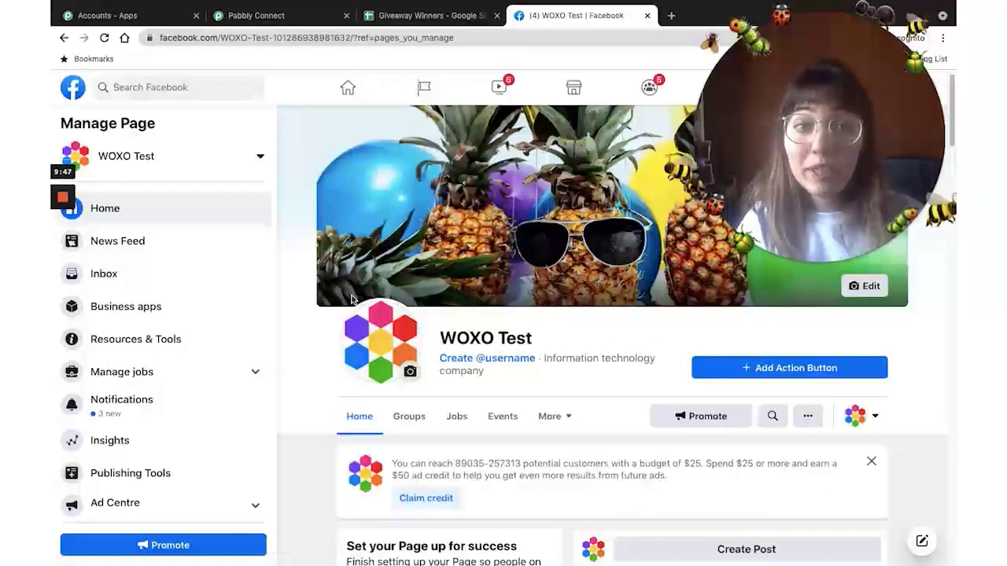